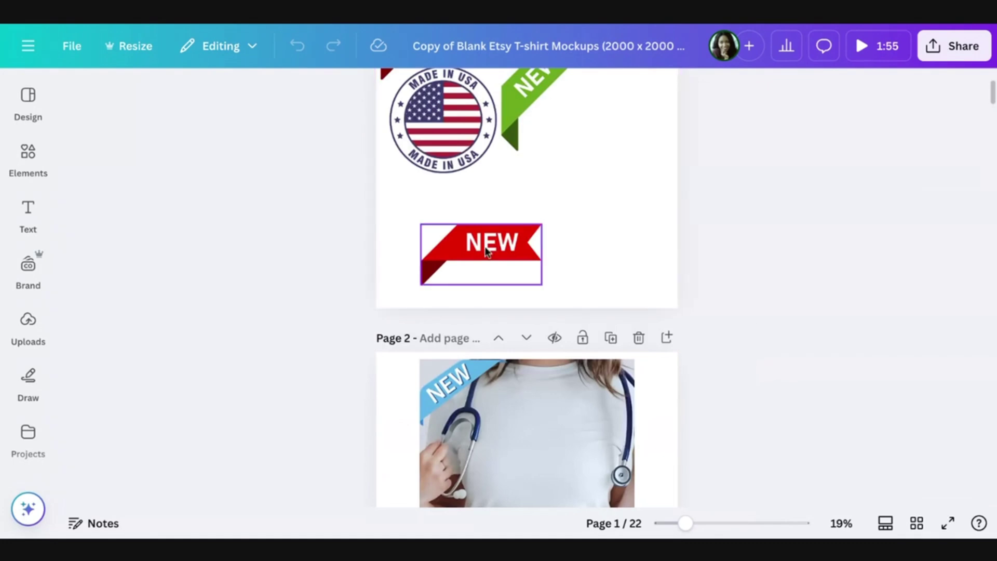
# Move the lower red NEW banner on page 1 slightly down and to the left.
pyautogui.scroll(2, 487, 251)
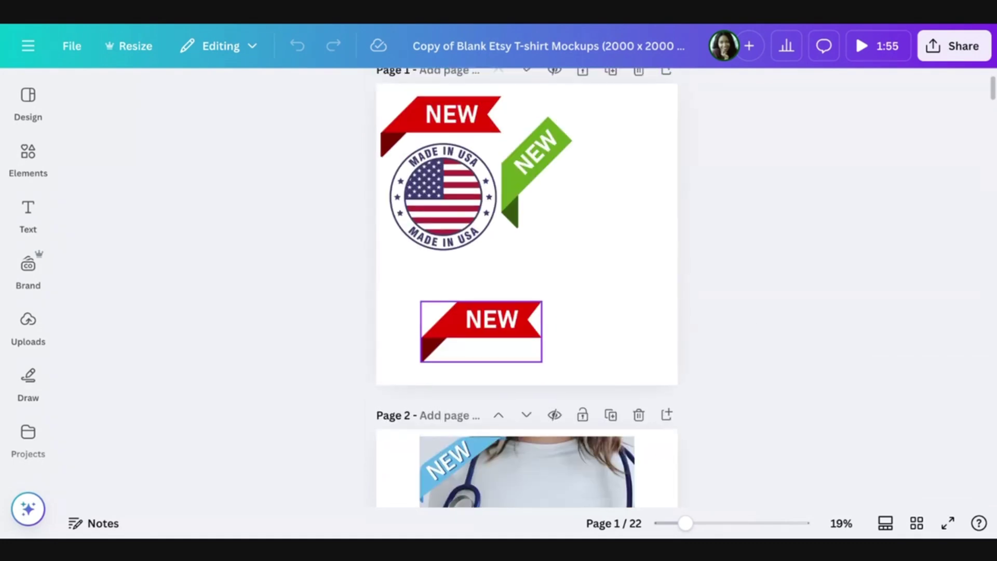
pyautogui.scroll(-1, 491, 314)
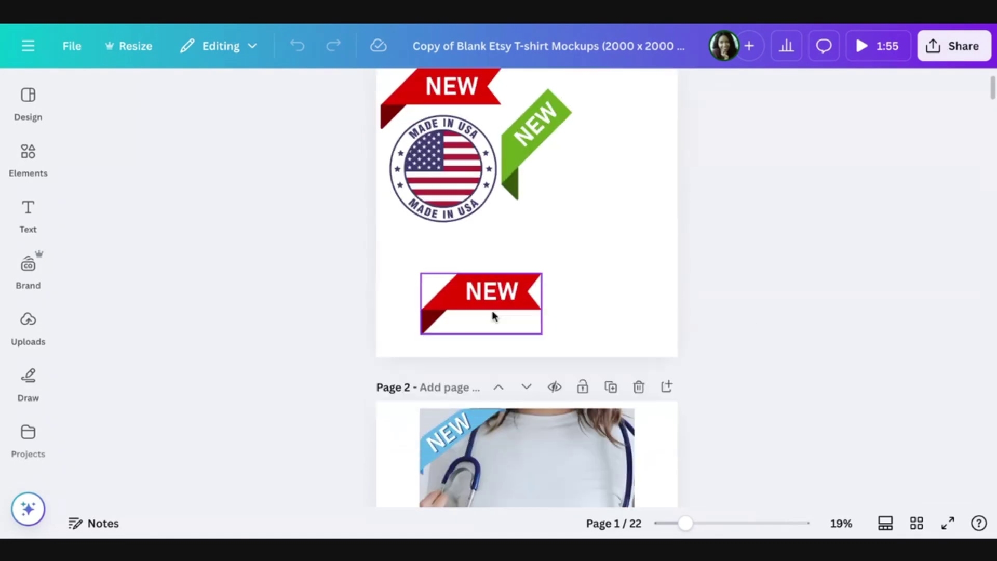
pyautogui.moveTo(492, 313); pyautogui.dragTo(456, 357)
# Add a subheading text box over the T-shirt mockup on page 4.
pyautogui.scroll(-6, 500, 401)
pyautogui.scroll(-8, 499, 363)
pyautogui.click(314, 393)
pyautogui.scroll(-2, 314, 393)
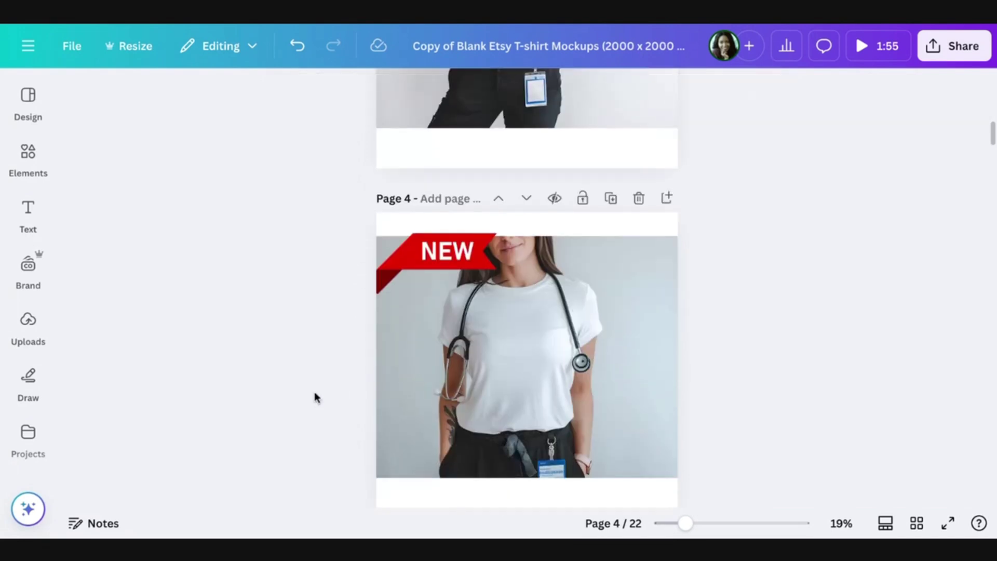
pyautogui.scroll(-2, 315, 392)
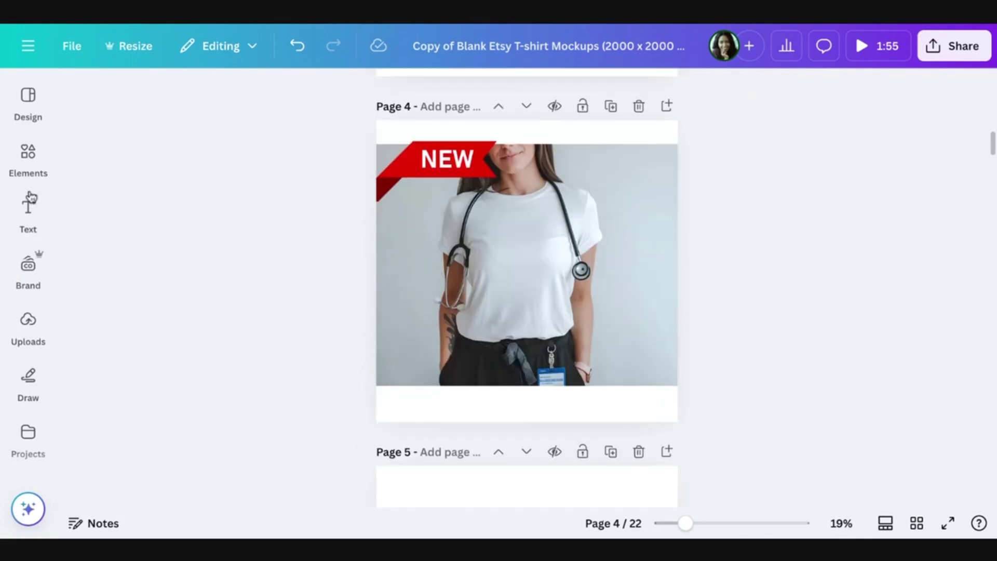
pyautogui.click(29, 202)
pyautogui.click(33, 107)
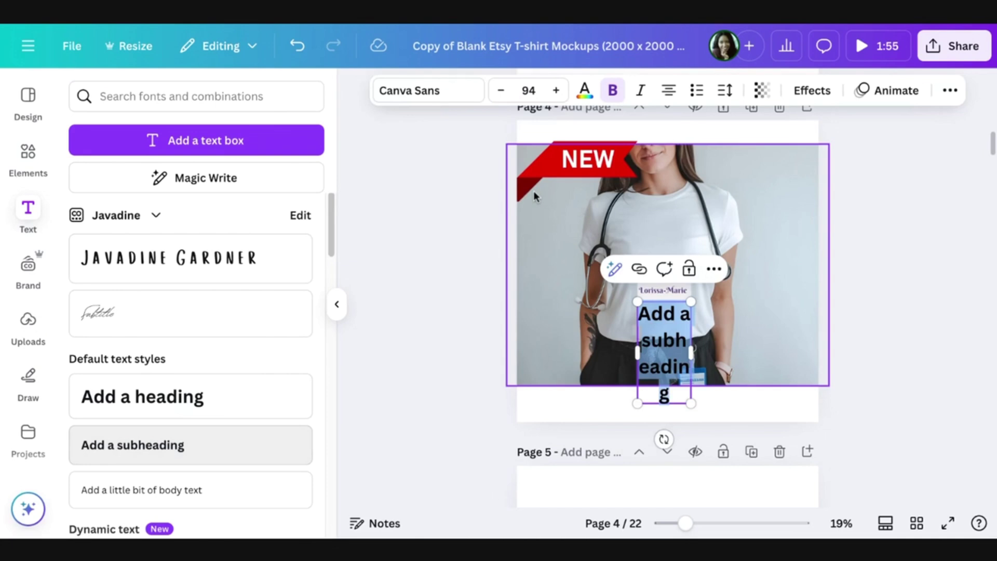
pyautogui.click(441, 96)
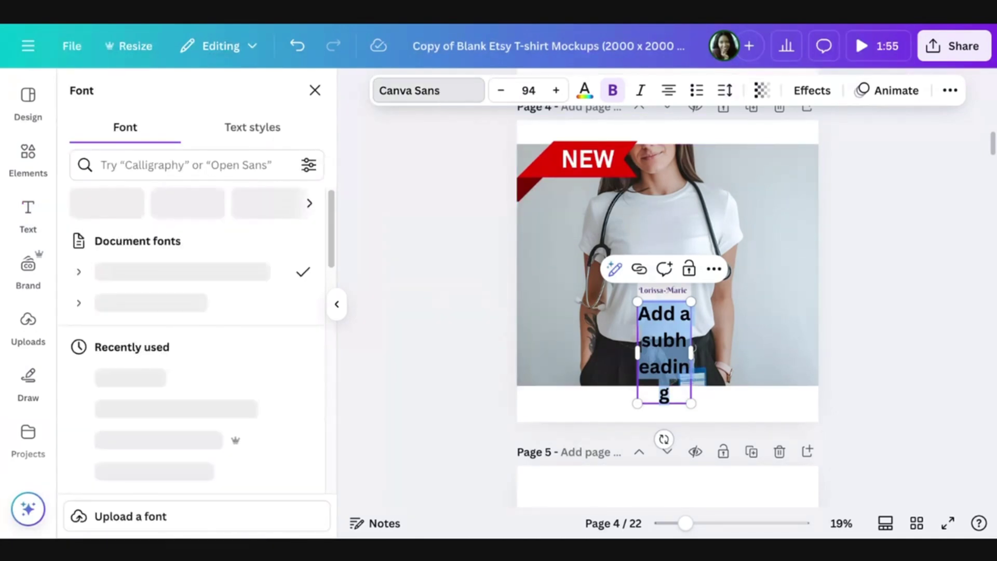
pyautogui.press('Escape')
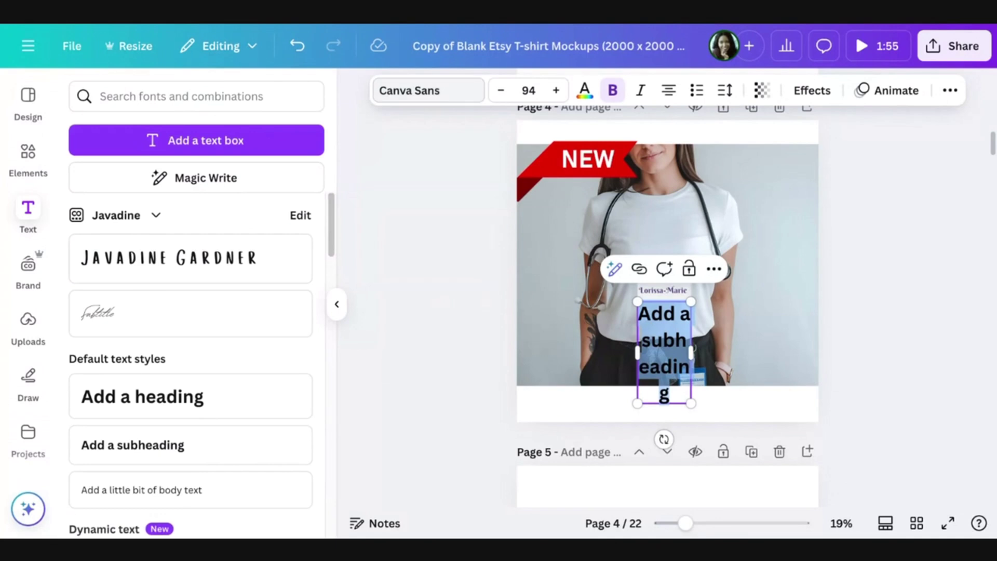
pyautogui.click(429, 90)
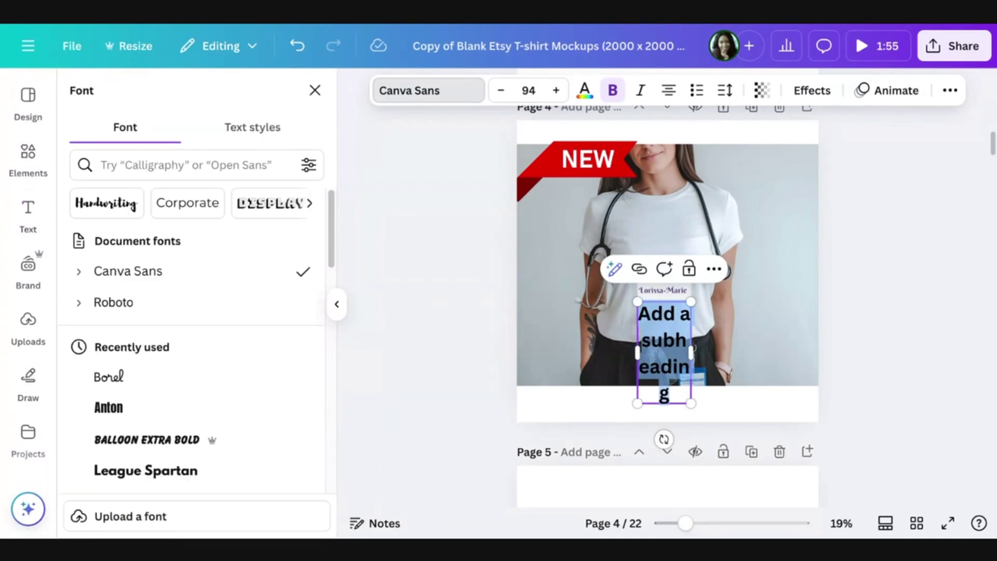
pyautogui.press('Escape')
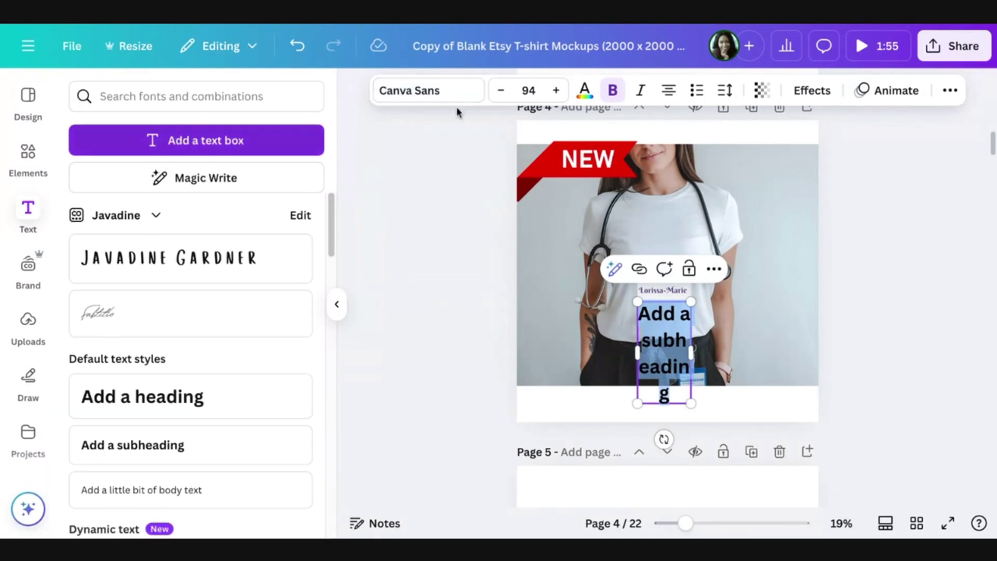
# Search the fonts for "berk" and set the new subheading to Berkshire Swash.
pyautogui.click(437, 101)
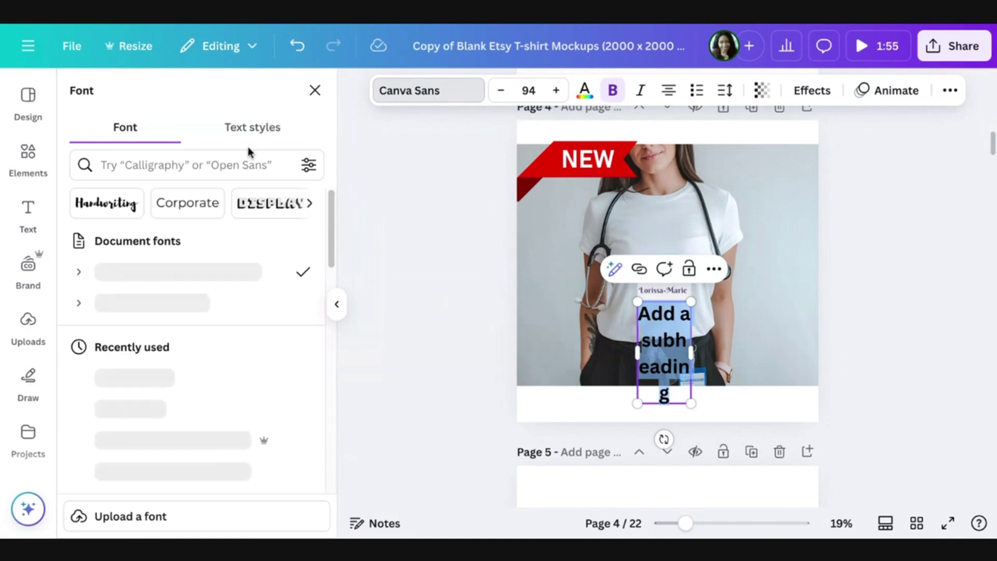
pyautogui.click(235, 162)
pyautogui.write('berj')
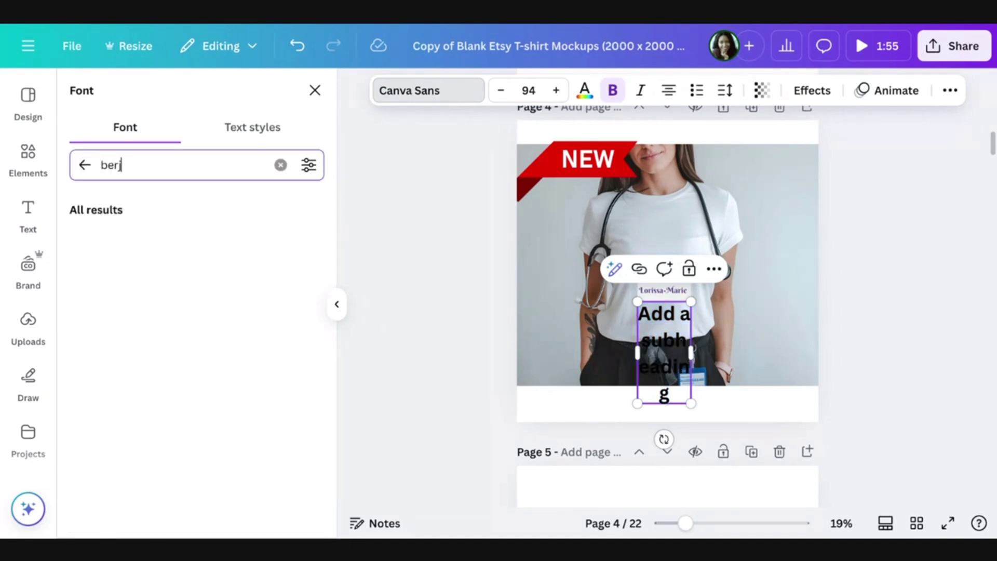
pyautogui.press('BackSpace')
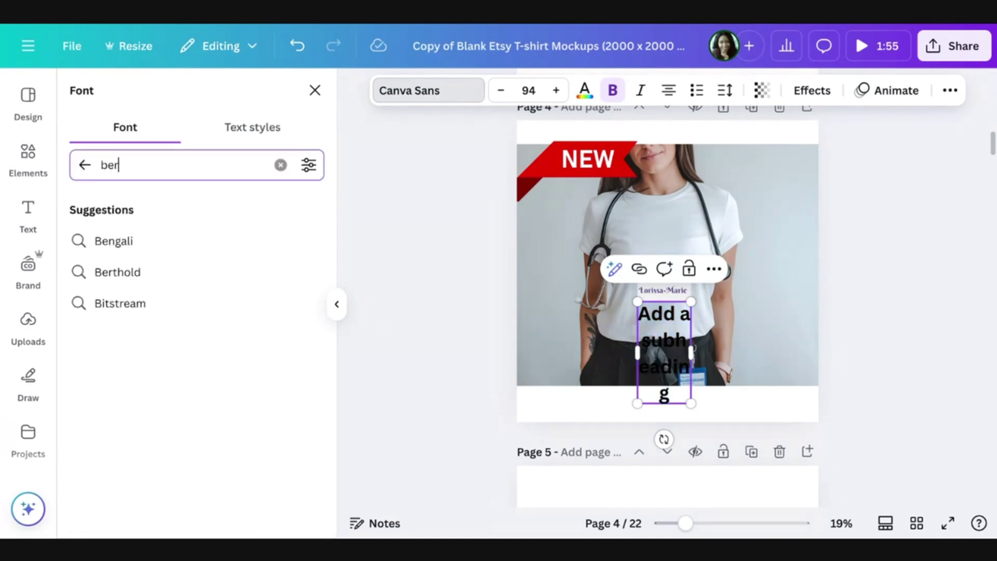
pyautogui.write('k')
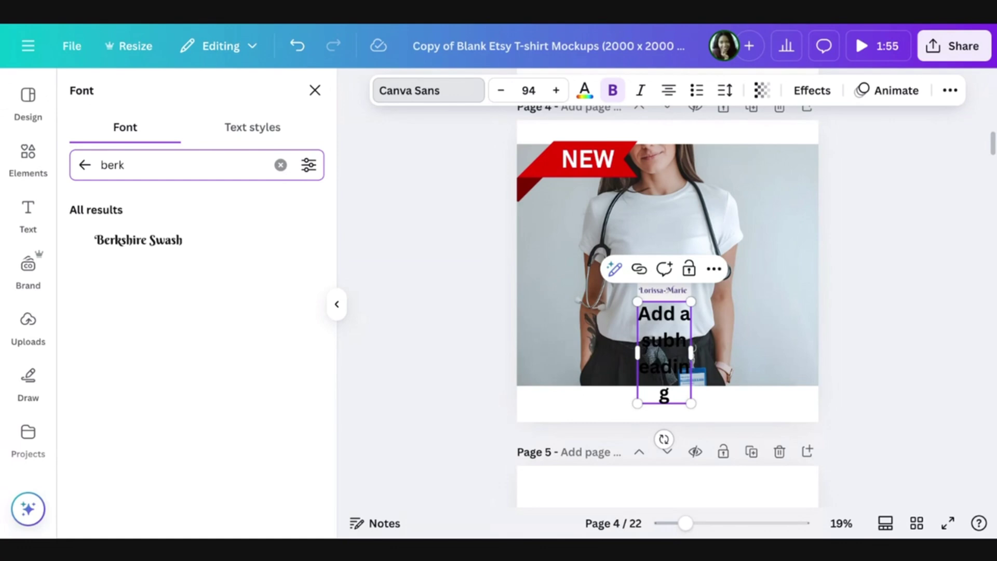
pyautogui.click(162, 251)
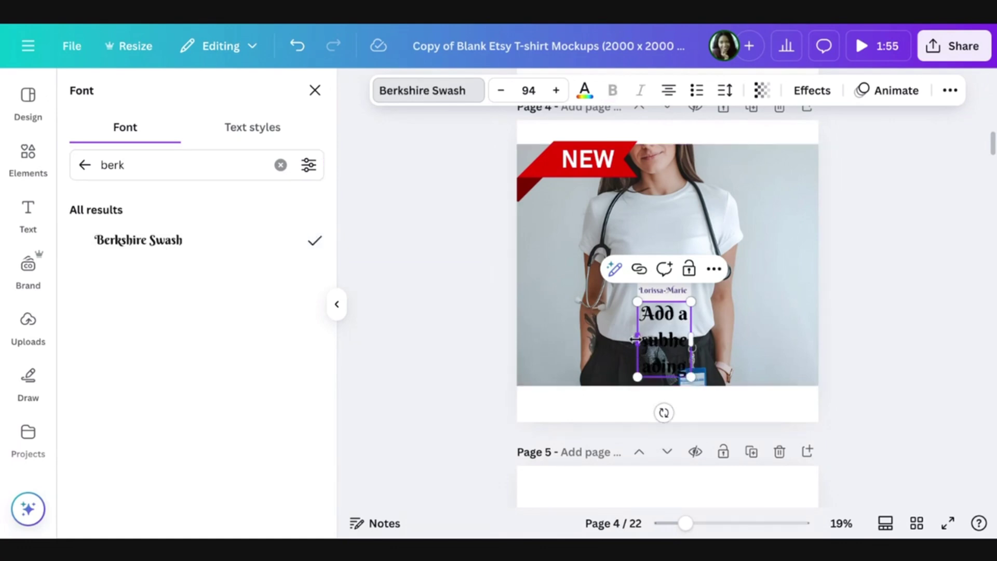
# Widen the subheading box to the left and replace its placeholder text with the sample first name.
pyautogui.moveTo(635, 339); pyautogui.dragTo(584, 339)
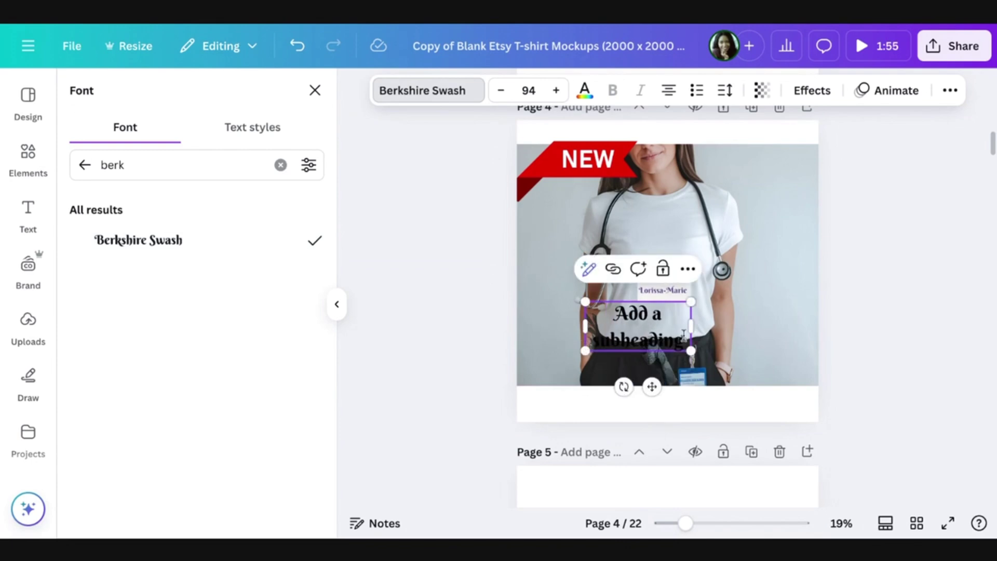
pyautogui.moveTo(683, 334); pyautogui.dragTo(589, 310)
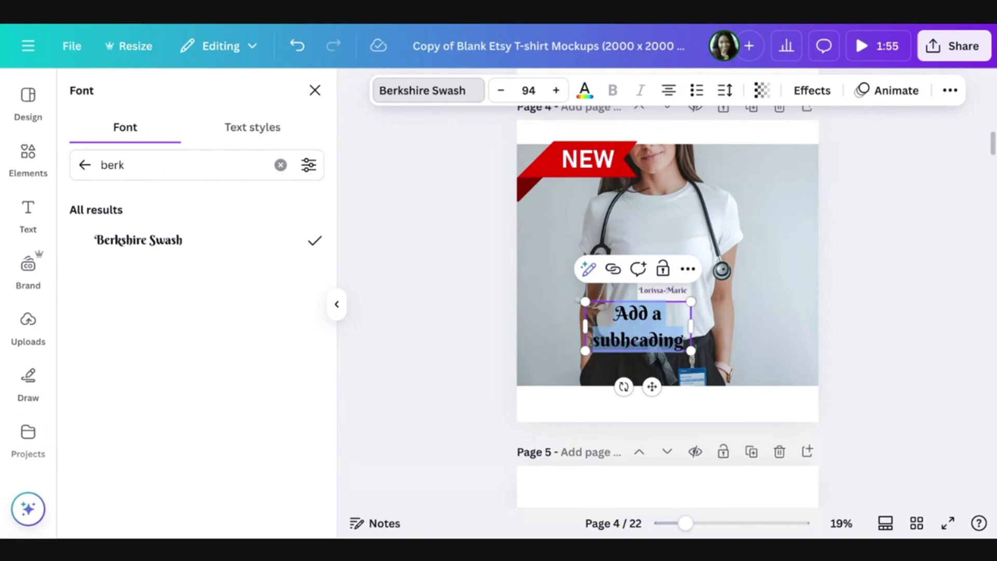
pyautogui.write('Shirley')
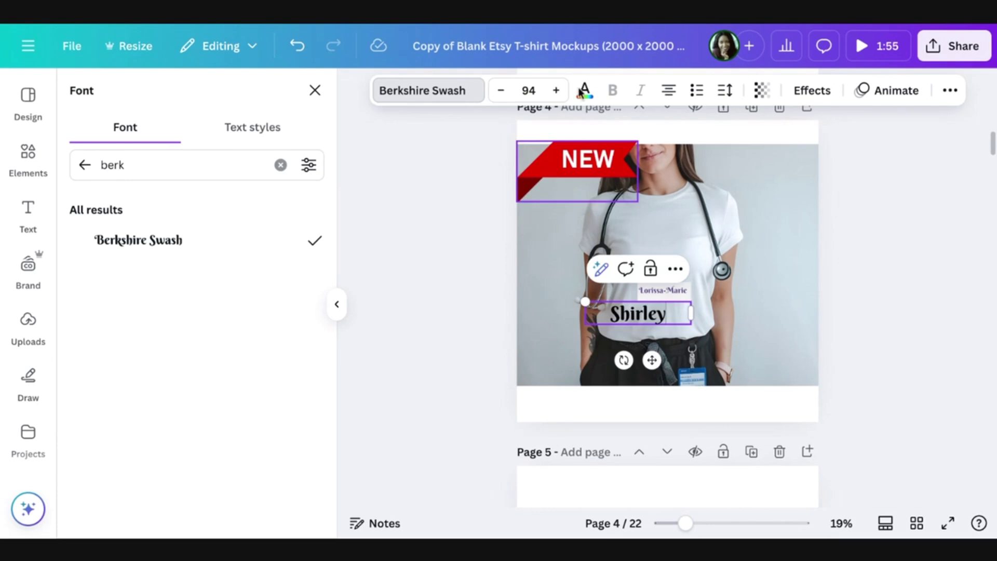
# Delete the small name image above the new name text on the shirt.
pyautogui.click(587, 97)
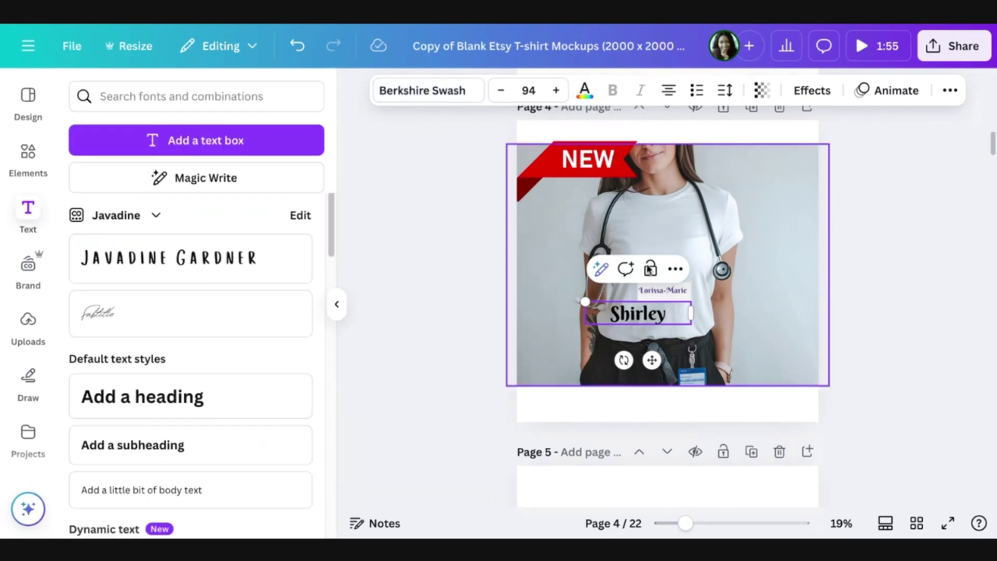
pyautogui.click(675, 294)
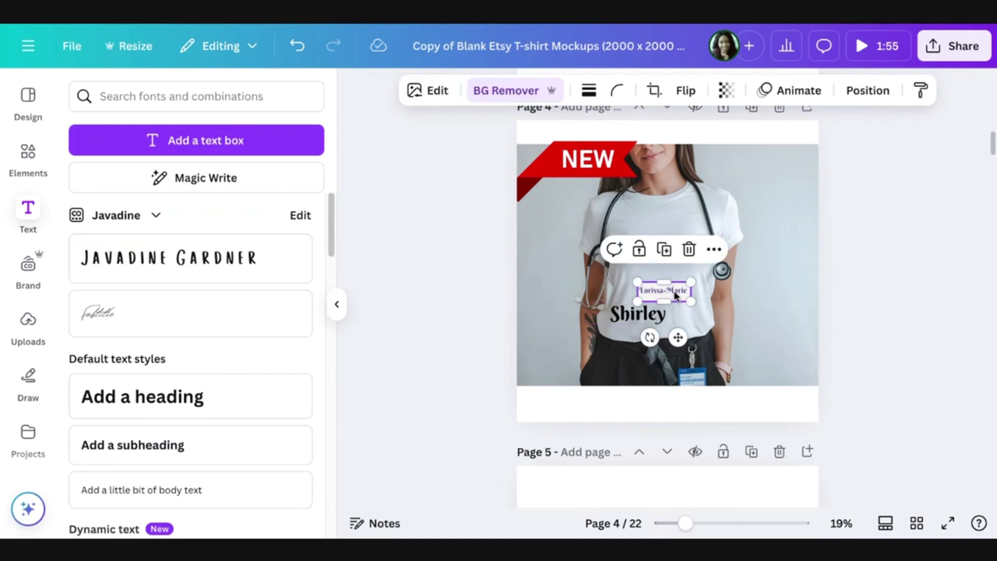
pyautogui.press('Delete')
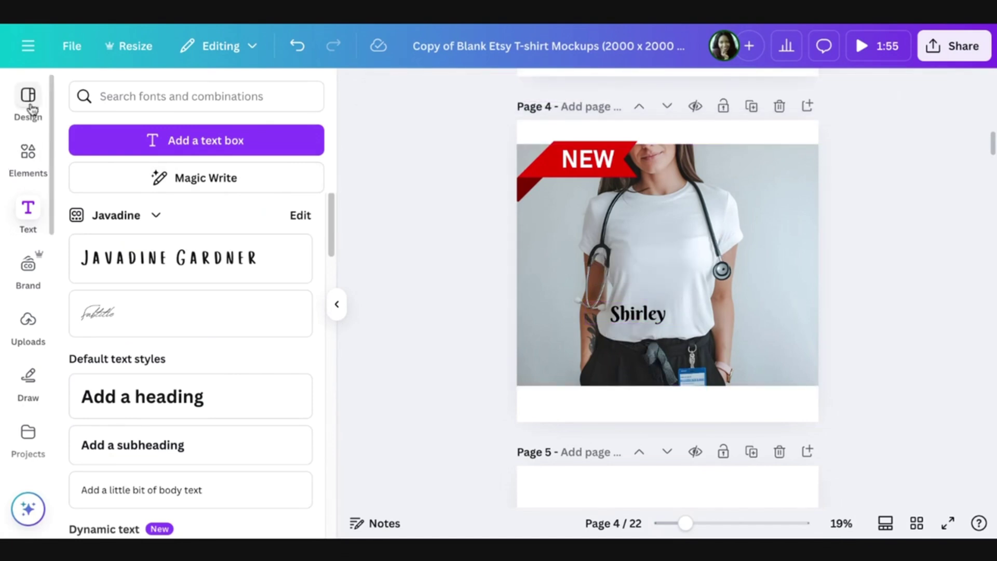
# Insert the uploaded floral Blessed Nurse graphic 6.png on page 4.
pyautogui.click(29, 320)
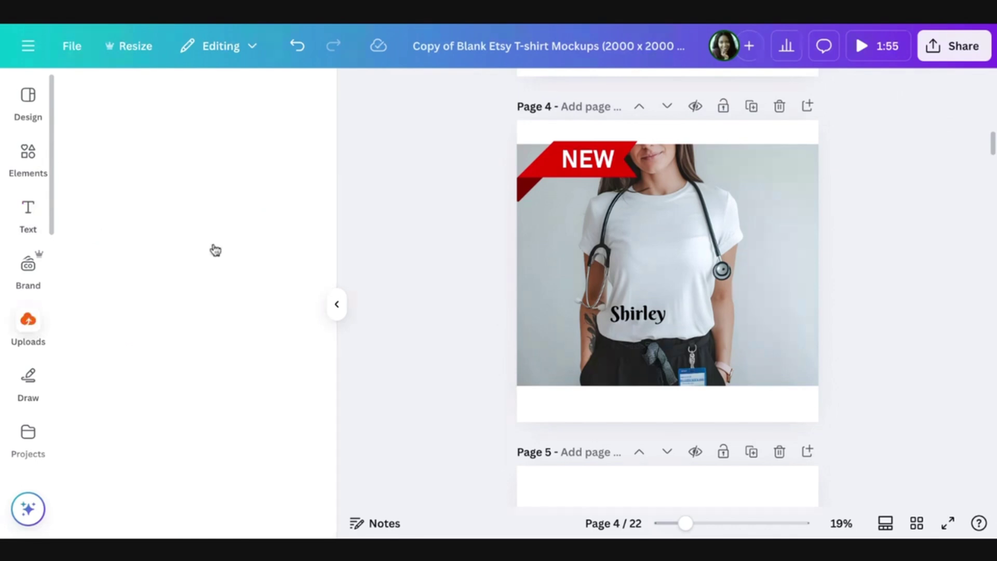
pyautogui.click(130, 252)
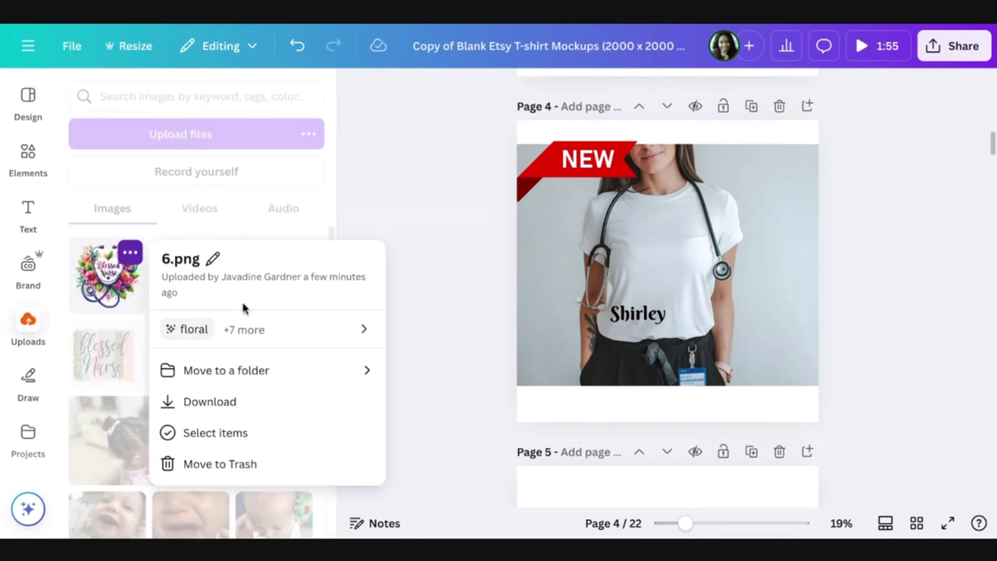
pyautogui.click(97, 278)
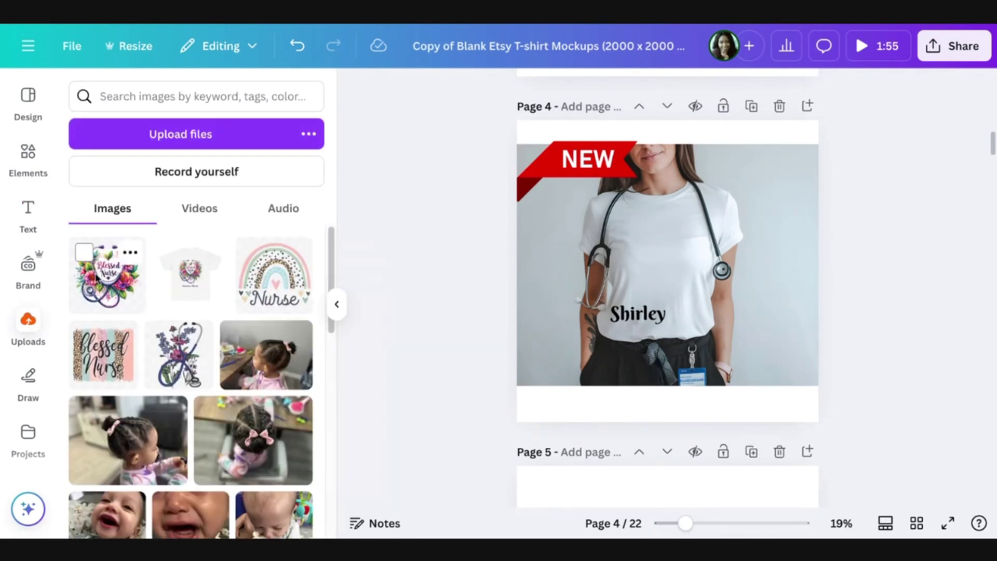
pyautogui.click(97, 279)
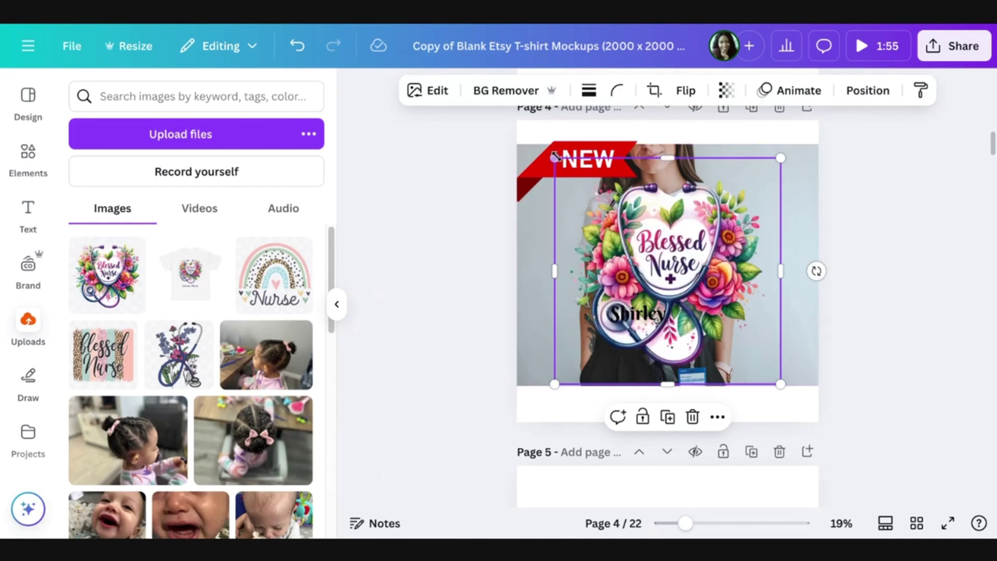
# Shrink the Blessed Nurse graphic to about 693 by 693 and place it on the shirt's chest.
pyautogui.moveTo(554, 158); pyautogui.dragTo(678, 281)
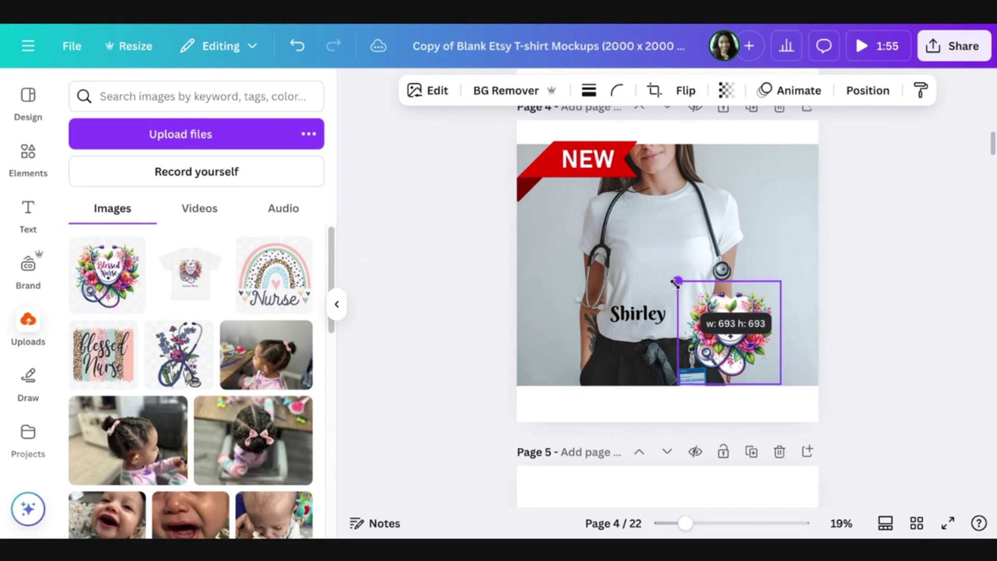
pyautogui.moveTo(726, 336); pyautogui.dragTo(658, 261)
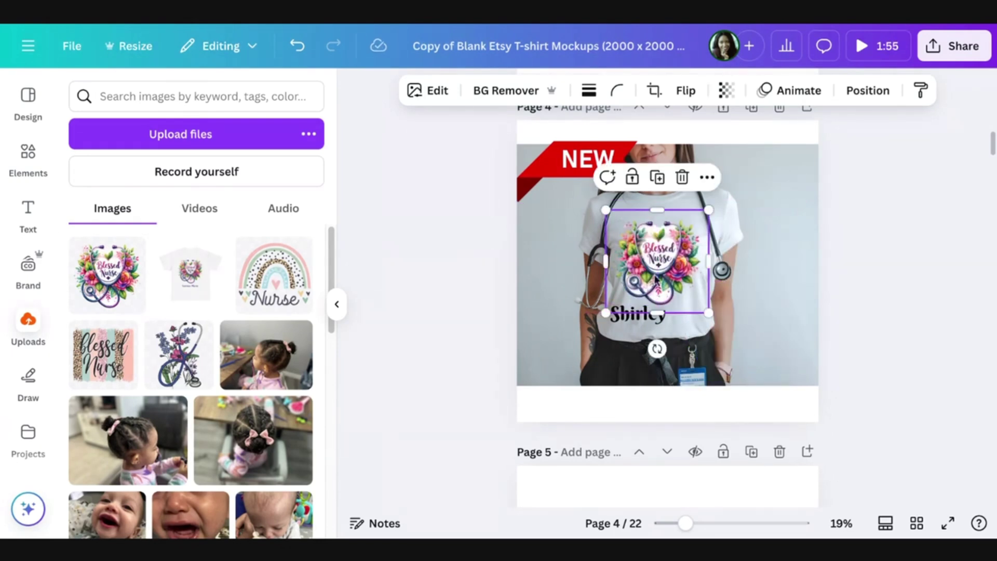
pyautogui.click(492, 331)
# Move the name text beneath the graphic and scale it down to about font size 89.8.
pyautogui.moveTo(636, 319); pyautogui.dragTo(658, 317)
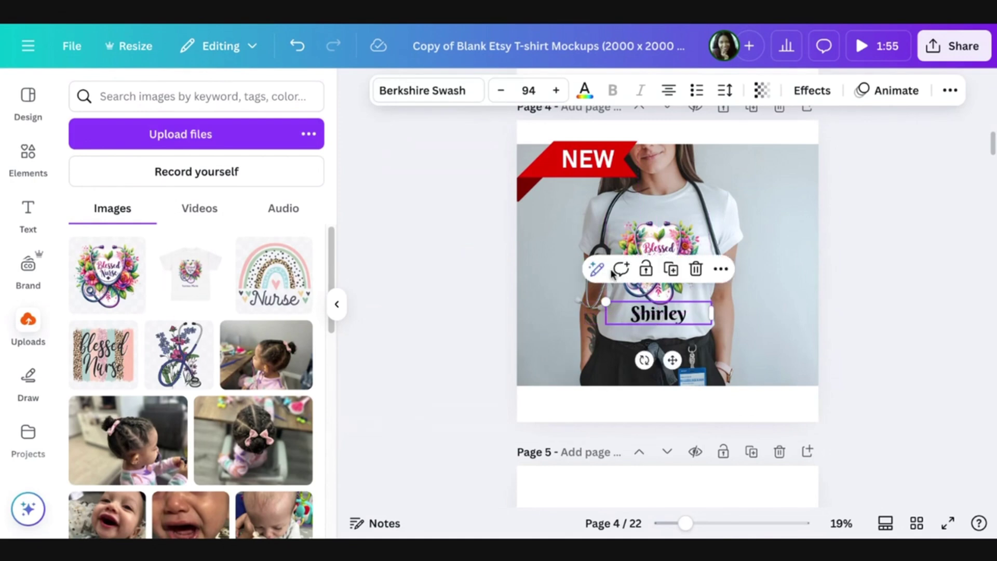
pyautogui.moveTo(605, 301); pyautogui.dragTo(610, 303)
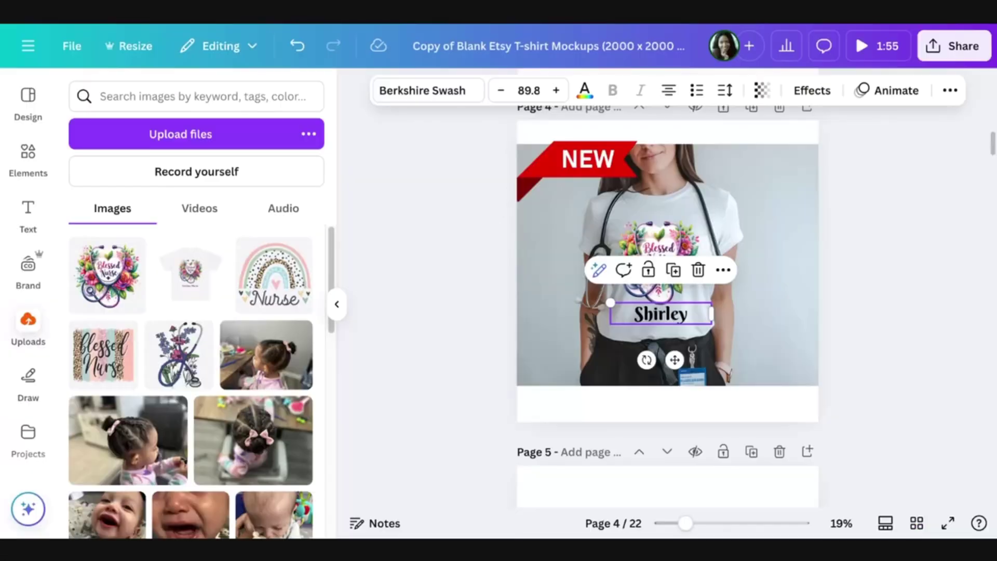
# Raise the Blessed Nurse graphic slightly on the chest and nudge the name text up and left beneath it.
pyautogui.scroll(3, 673, 217)
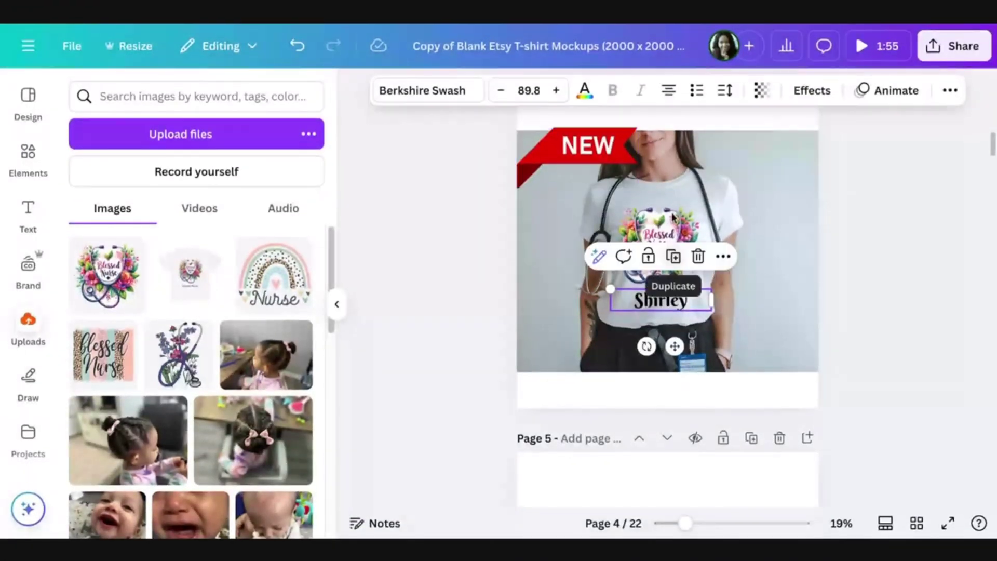
pyautogui.moveTo(662, 223); pyautogui.dragTo(659, 213)
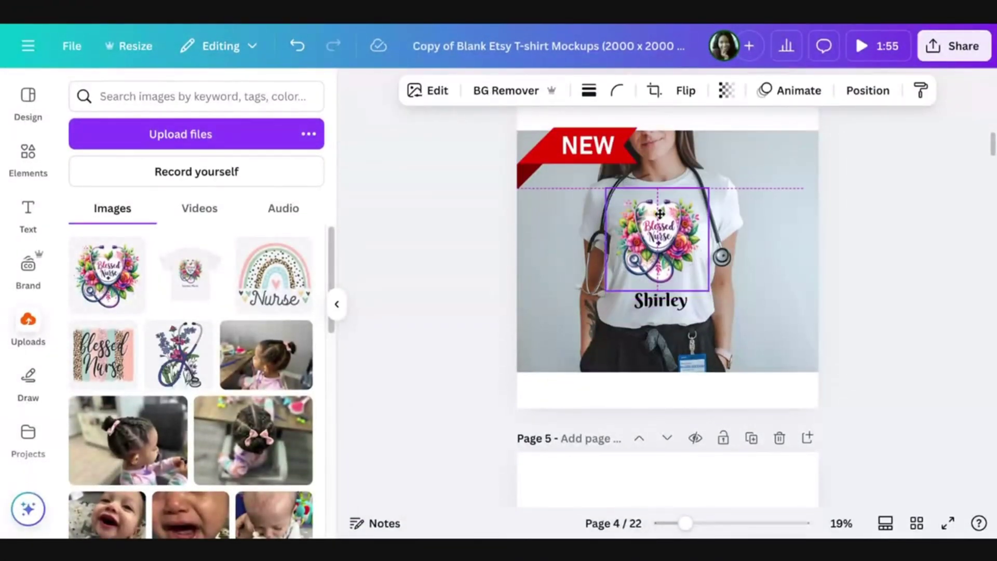
pyautogui.click(660, 300)
pyautogui.click(658, 278)
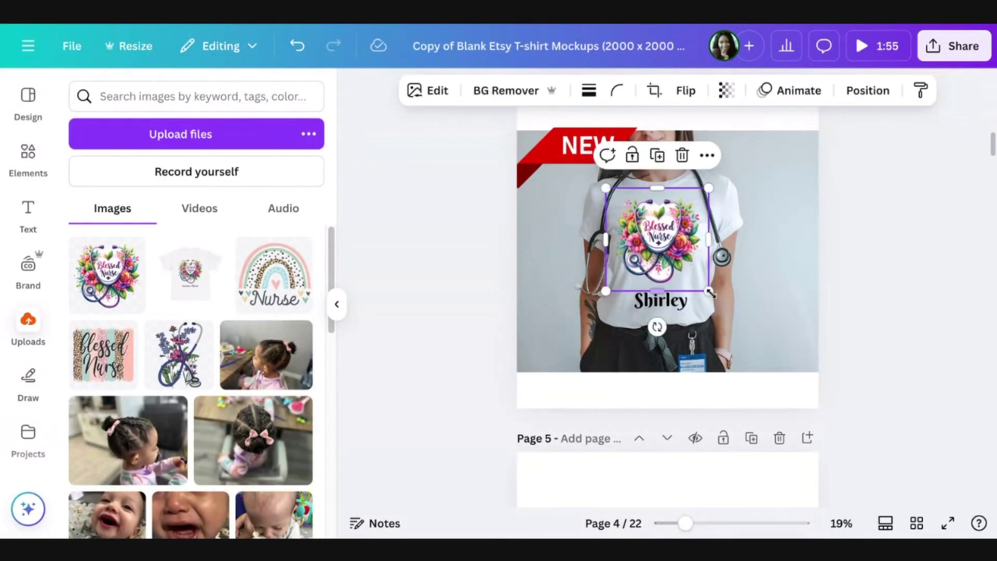
pyautogui.click(667, 306)
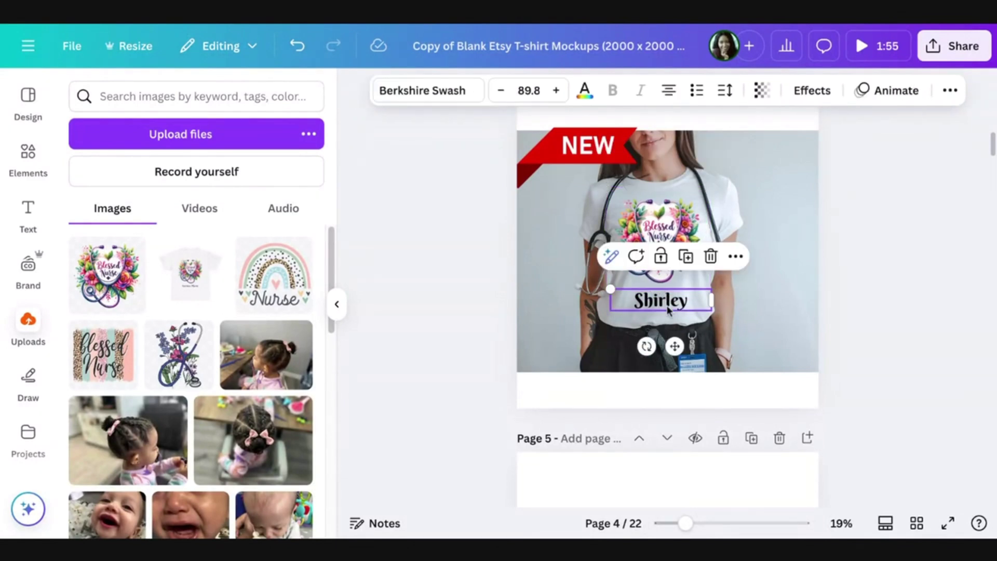
pyautogui.moveTo(666, 307); pyautogui.dragTo(664, 303)
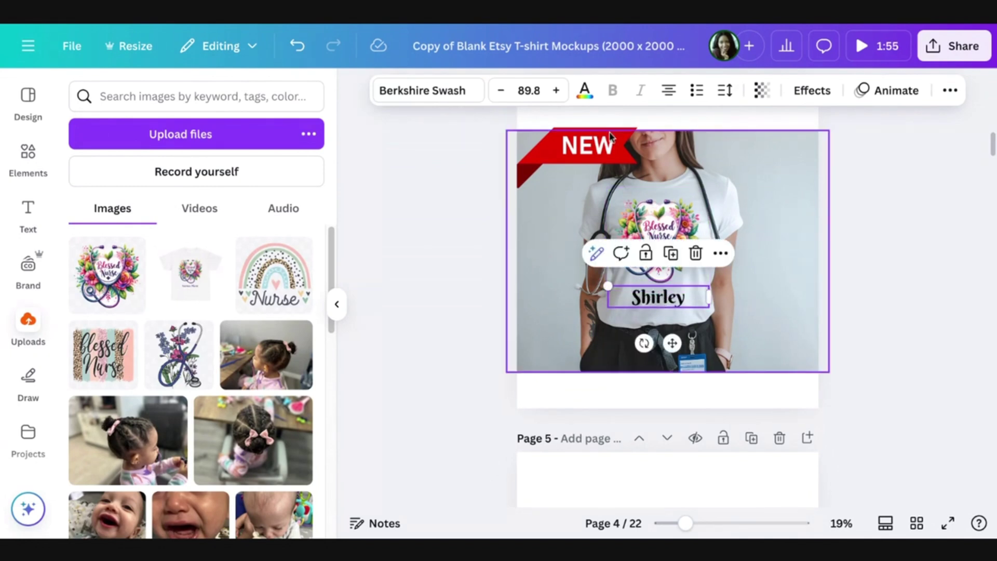
# Recolor the name text on page 4 with the dark purple taken from the Blessed Nurse graphic's photo colors.
pyautogui.click(584, 92)
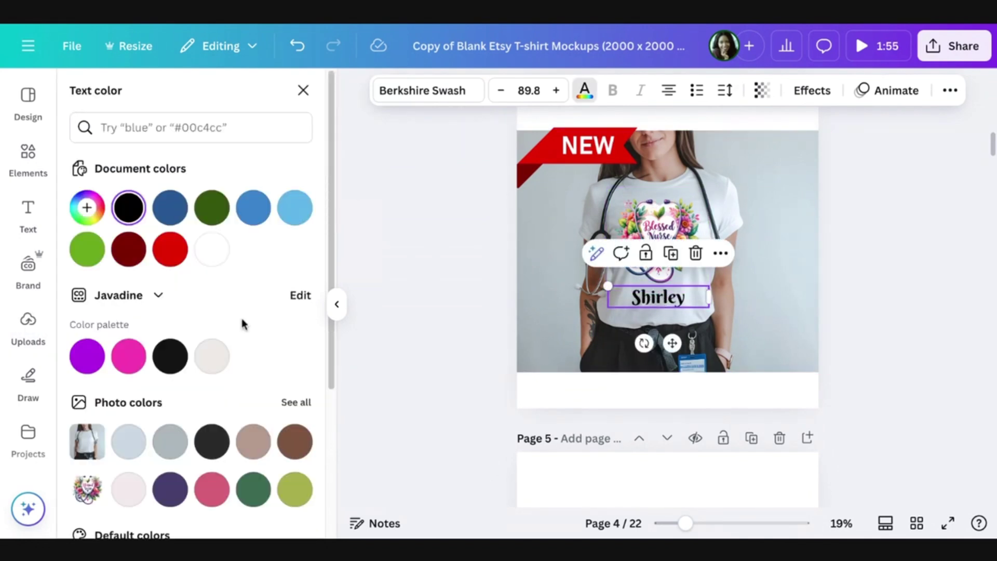
pyautogui.scroll(-2, 242, 324)
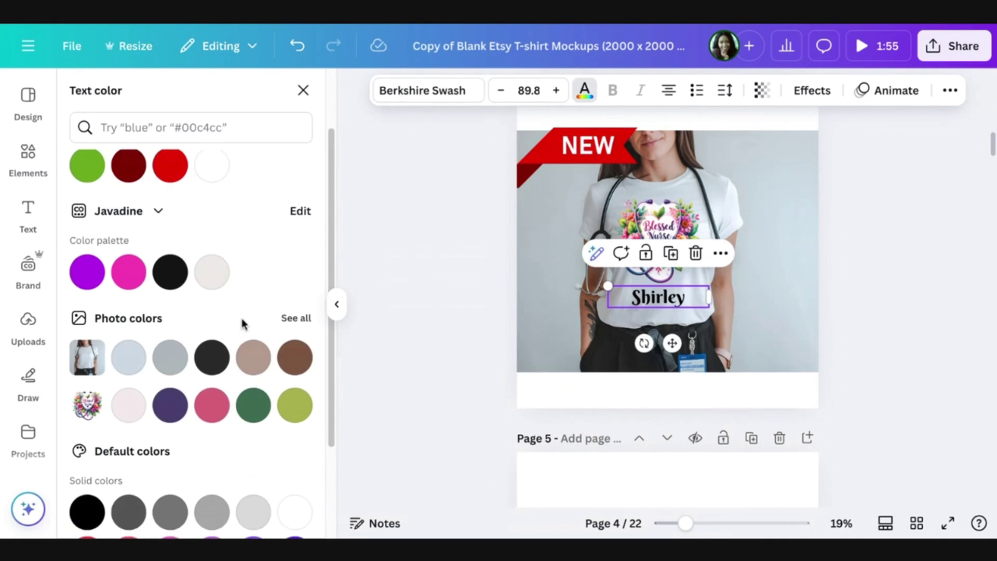
pyautogui.click(170, 399)
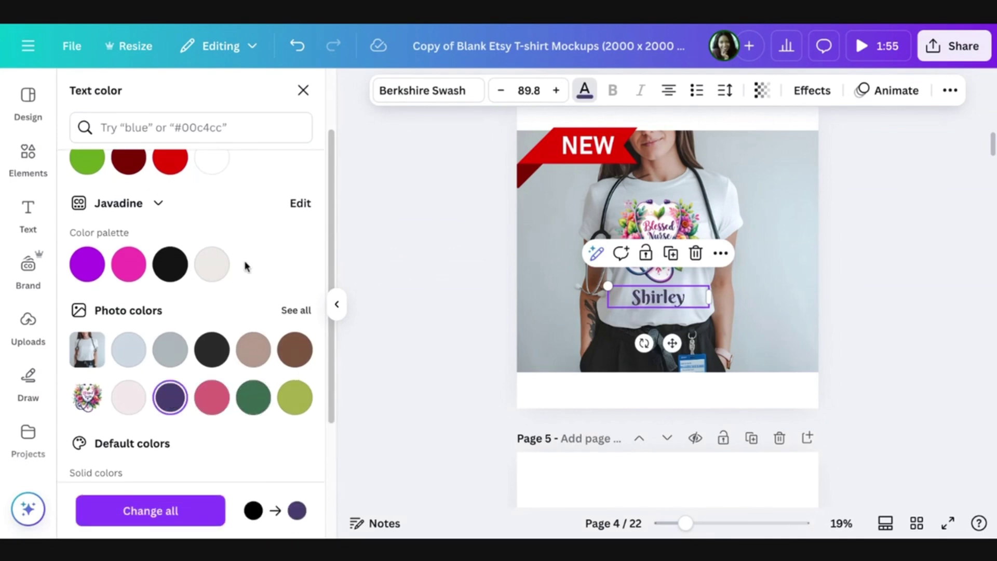
pyautogui.press('Escape')
# Move the name text slightly closer beneath the Blessed Nurse graphic and group the text with the graphic.
pyautogui.scroll(3, 669, 197)
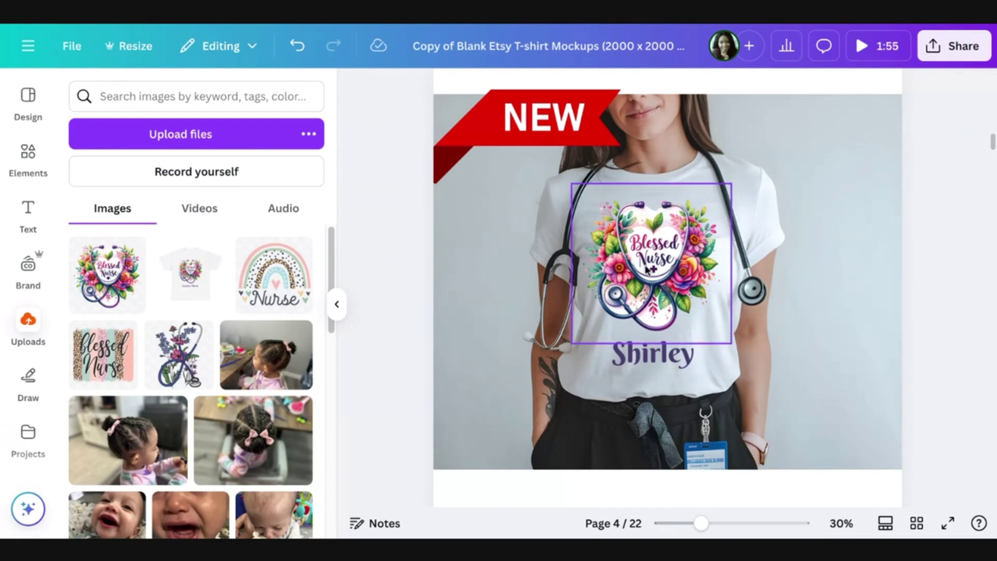
pyautogui.click(640, 360)
pyautogui.moveTo(640, 360); pyautogui.dragTo(642, 353)
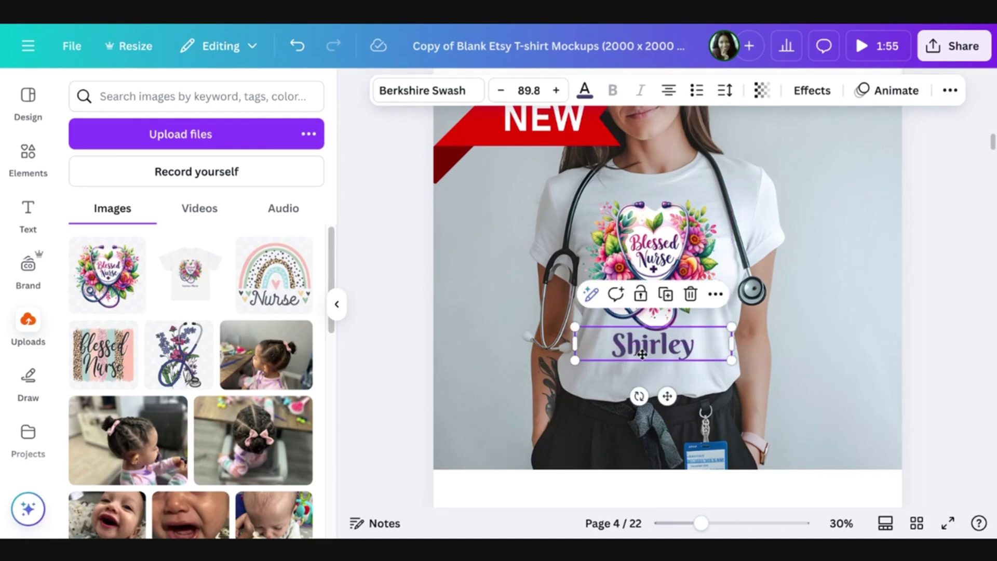
pyautogui.keyDown('shift'); pyautogui.click(657, 238); pyautogui.keyUp('shift')
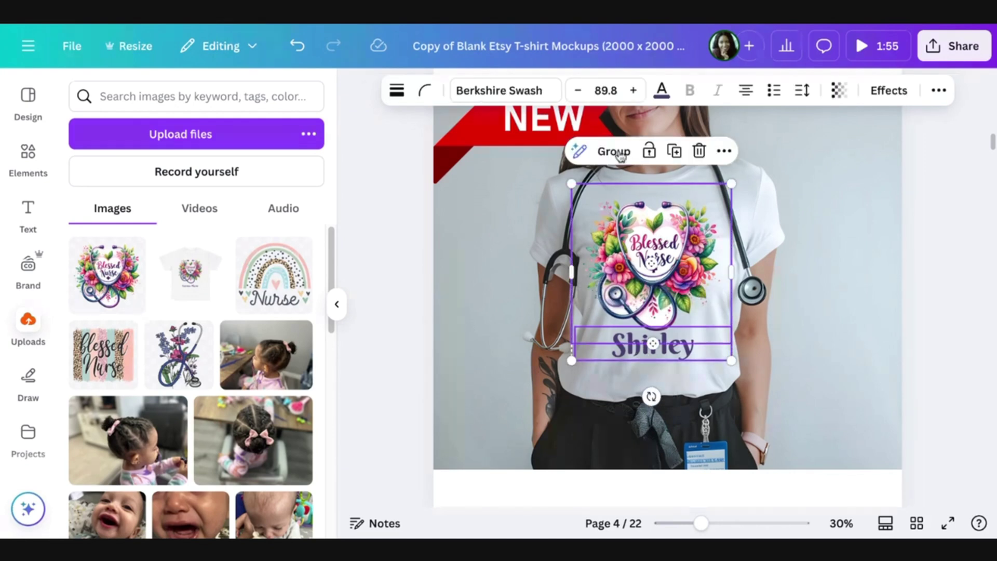
pyautogui.click(618, 153)
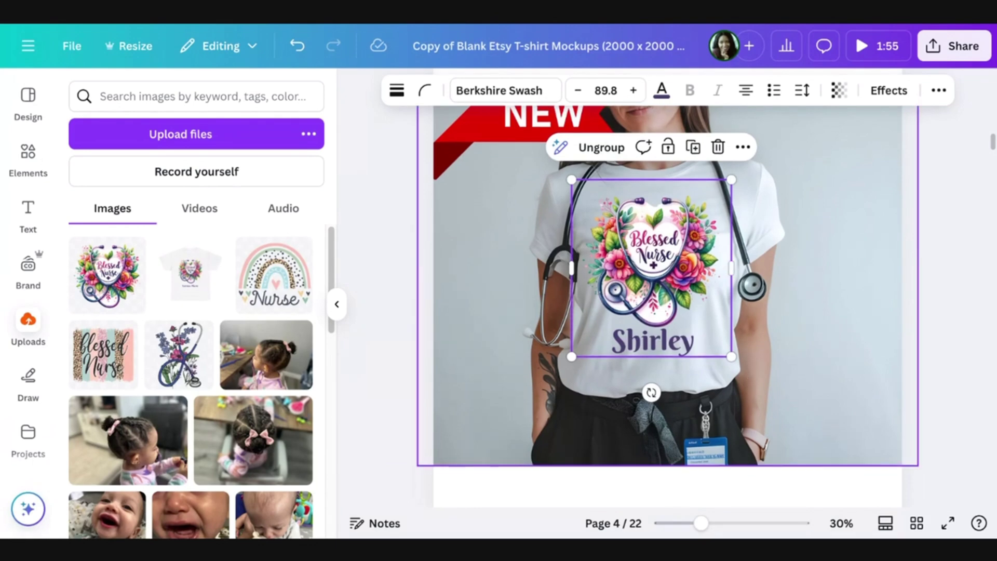
# Paste the grouped design onto page 5, scale it to about font size 60.2 and place it on the pink T-shirt's chest.
pyautogui.scroll(-5, 746, 385)
pyautogui.scroll(-3, 667, 288)
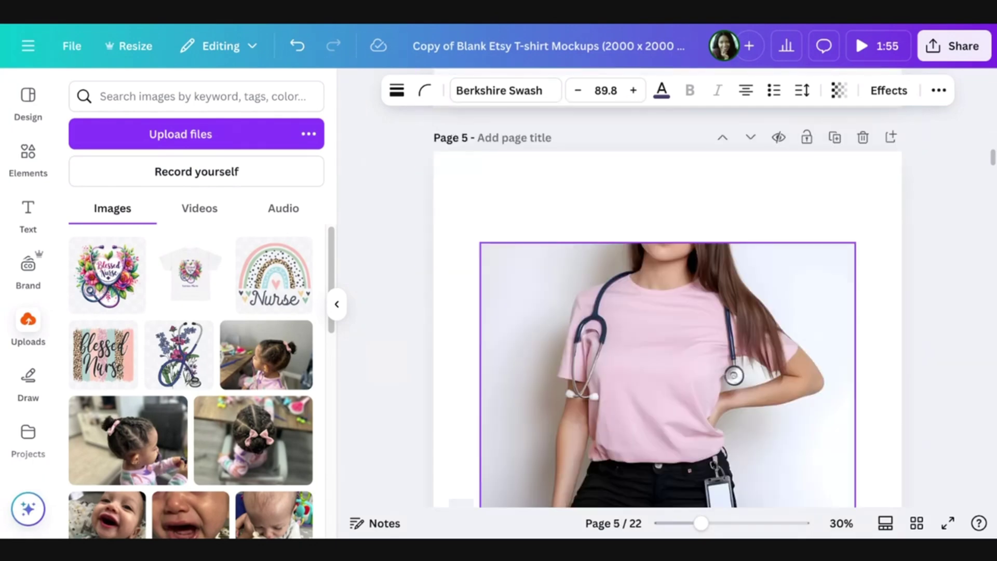
pyautogui.click(644, 355)
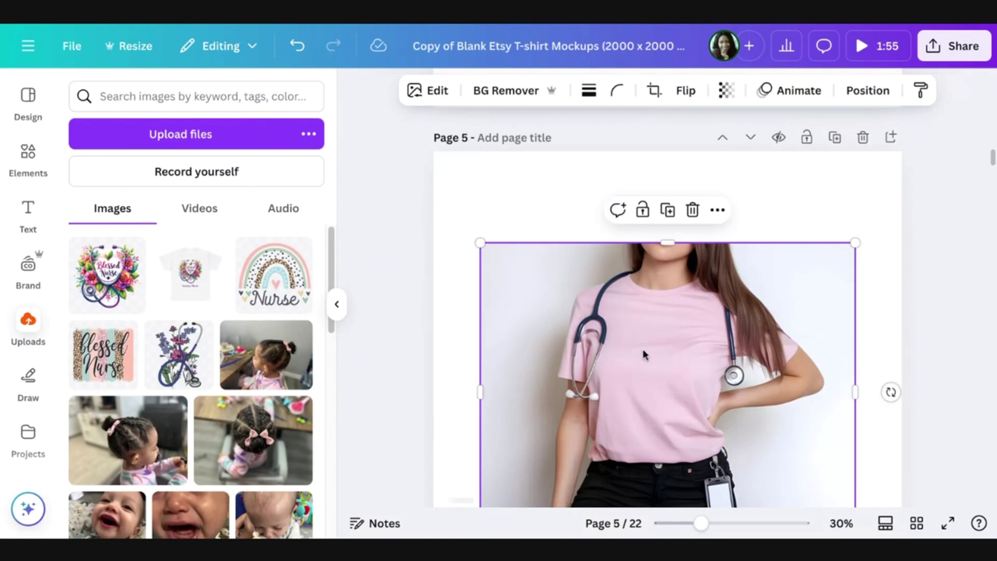
pyautogui.hotkey('ctrl', 'v')
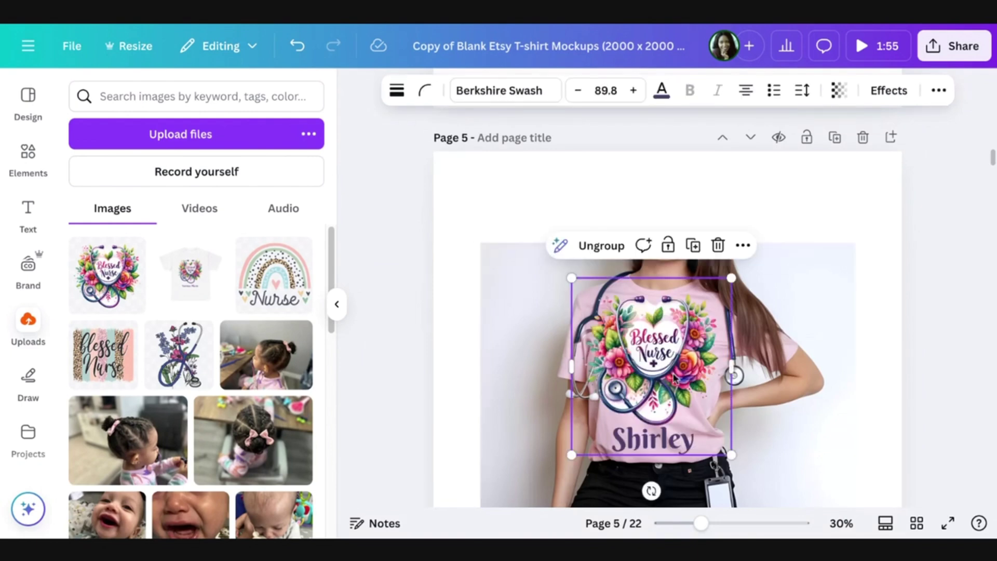
pyautogui.moveTo(571, 279); pyautogui.dragTo(625, 337)
pyautogui.moveTo(688, 391); pyautogui.dragTo(664, 363)
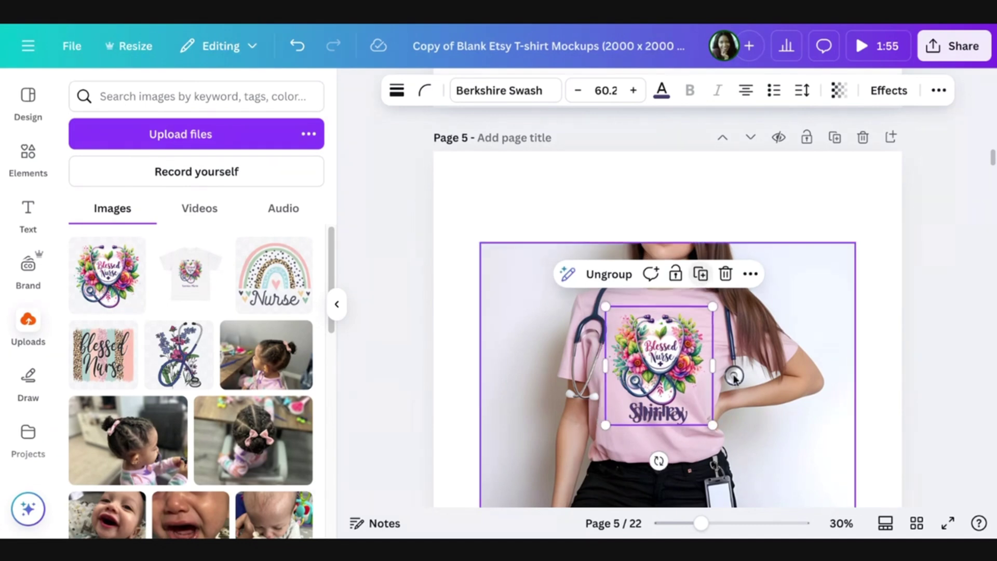
# Duplicate the grouped design on page 5 and carry the copy to the pale gray-blue T-shirt on page 10.
pyautogui.scroll(-2, 733, 378)
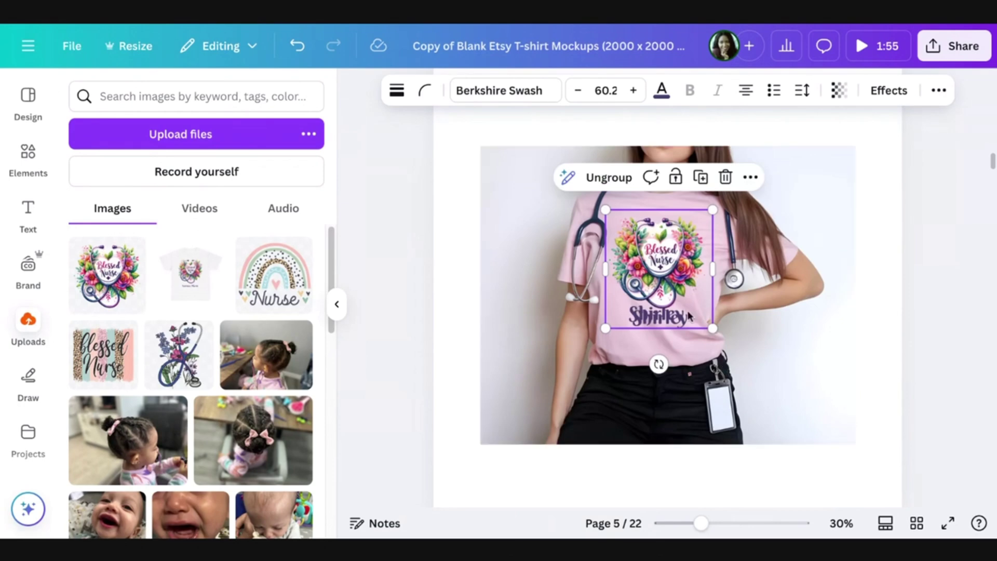
pyautogui.moveTo(675, 293); pyautogui.dragTo(661, 423)
pyautogui.scroll(-6, 661, 423)
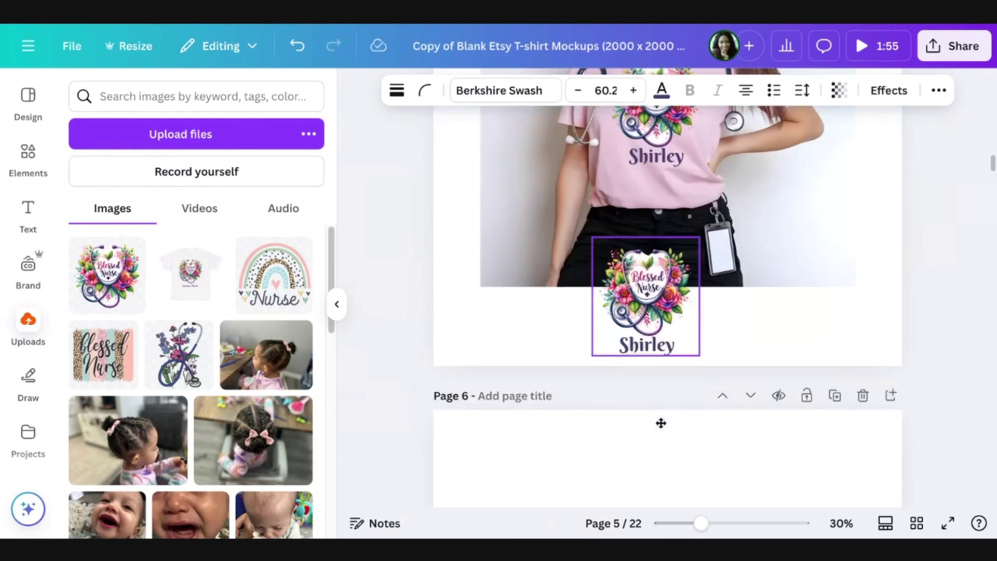
pyautogui.scroll(-9, 661, 423)
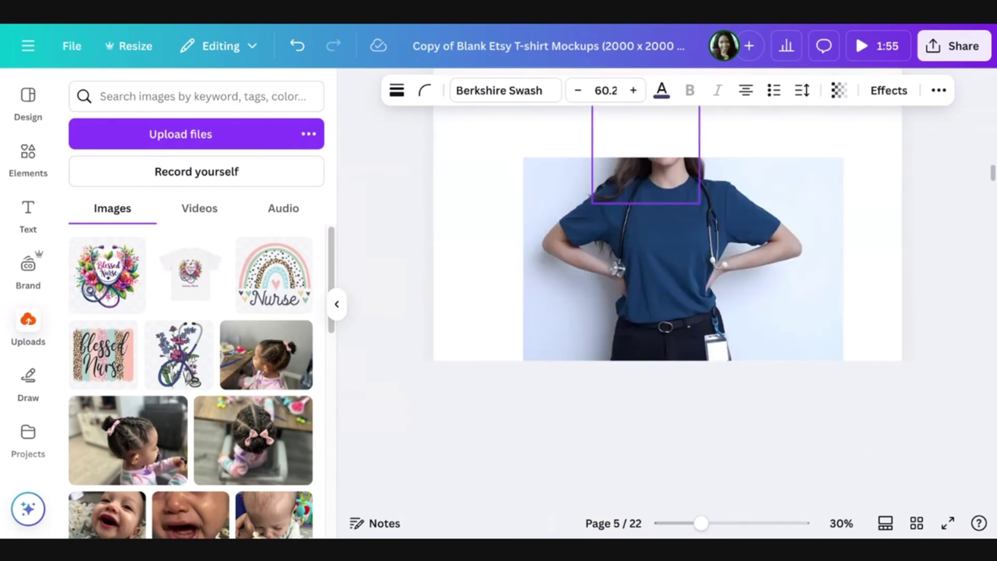
pyautogui.scroll(-5, 647, 270)
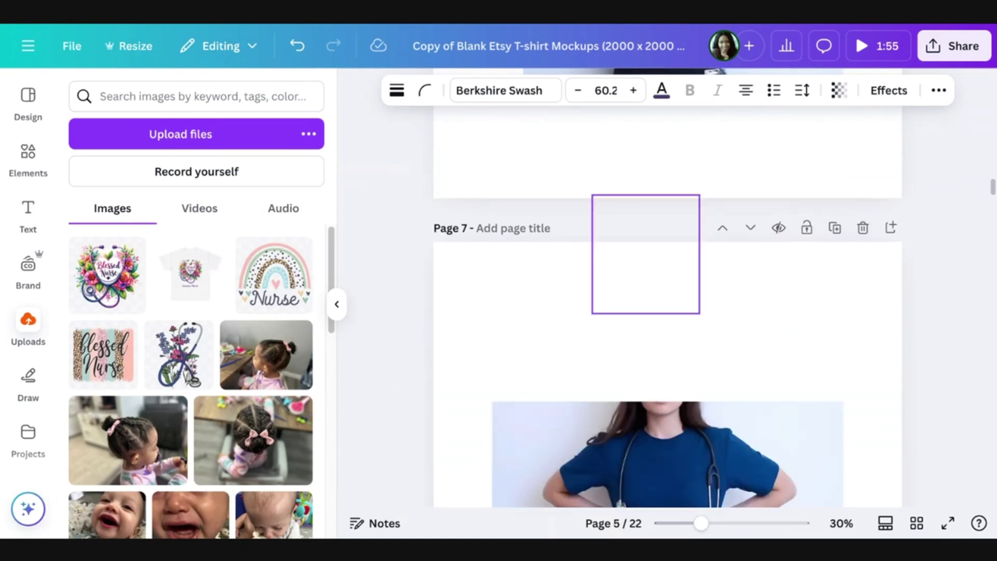
pyautogui.scroll(-6, 646, 270)
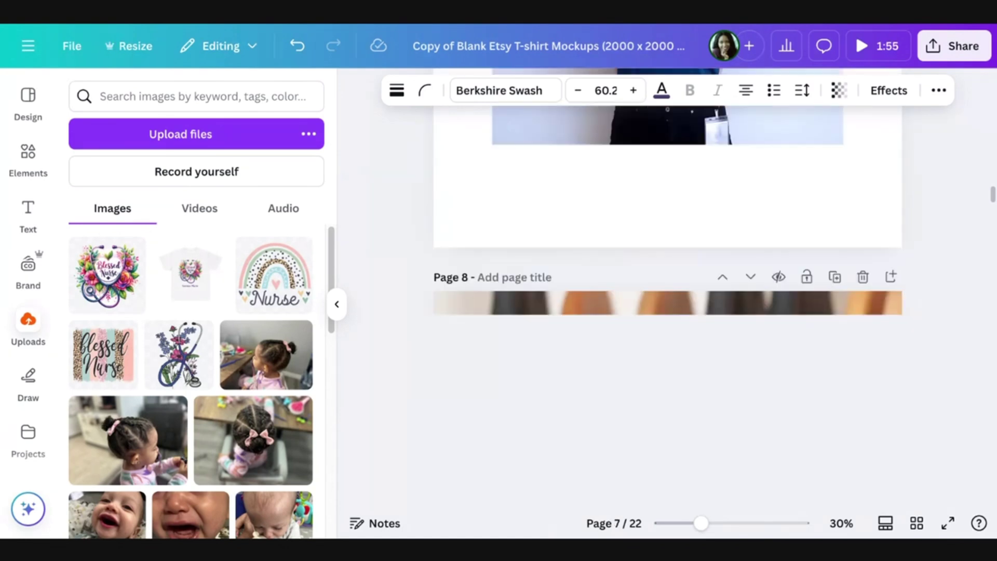
pyautogui.scroll(-6, 668, 306)
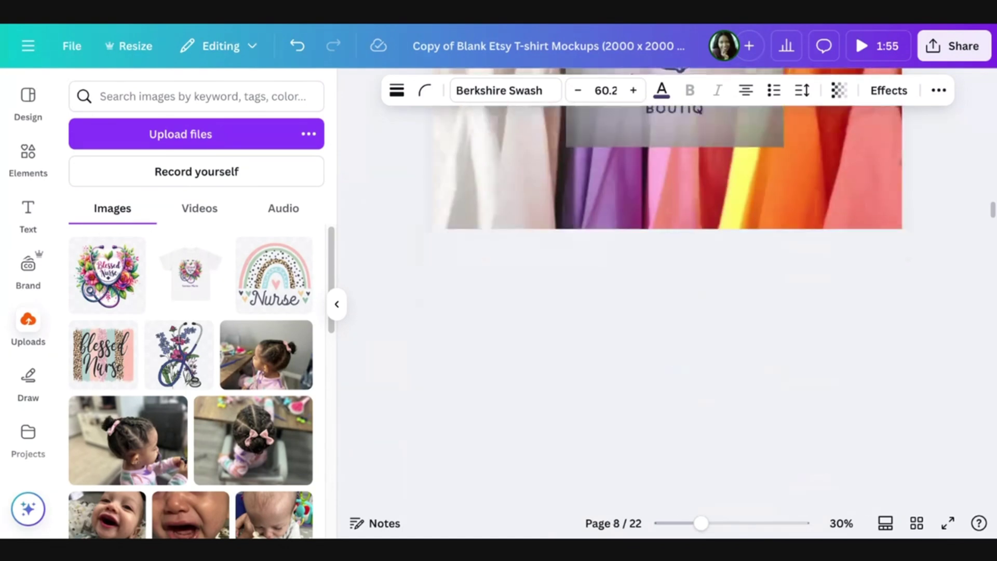
pyautogui.scroll(-10, 669, 307)
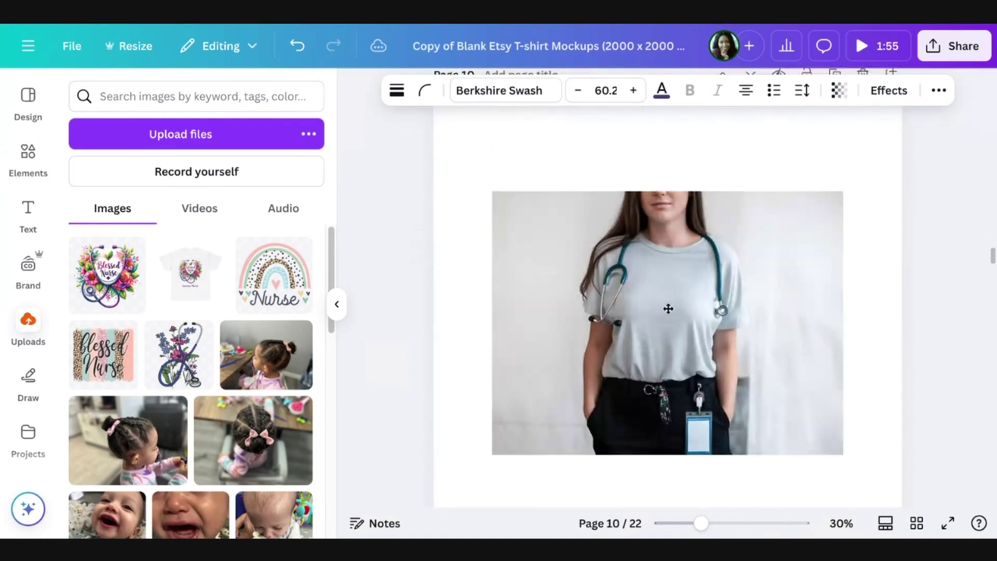
pyautogui.hotkey('ctrl', 'v')
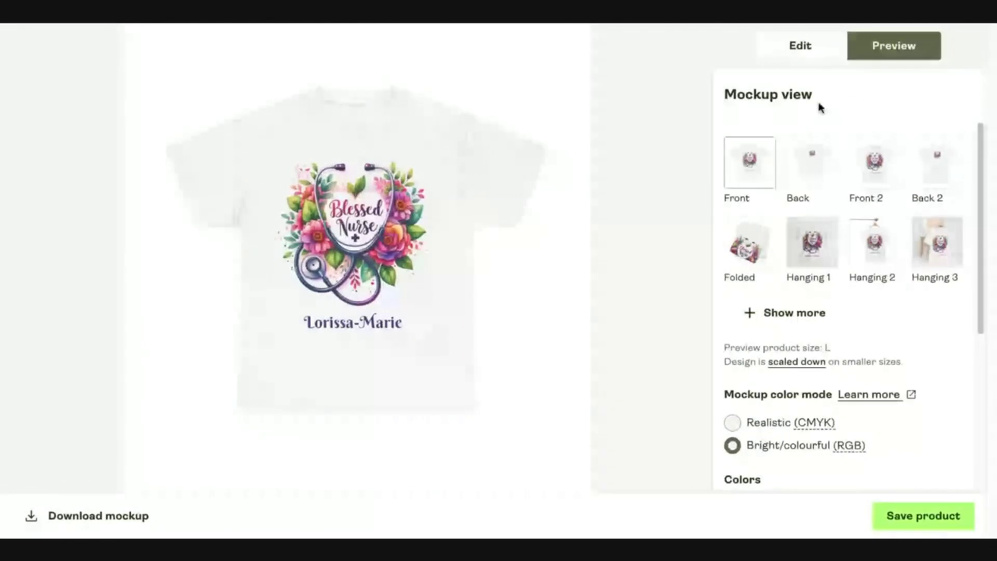
# Switch to the product's mockup preview and check which T-shirt colors are offered.
pyautogui.scroll(-5, 779, 234)
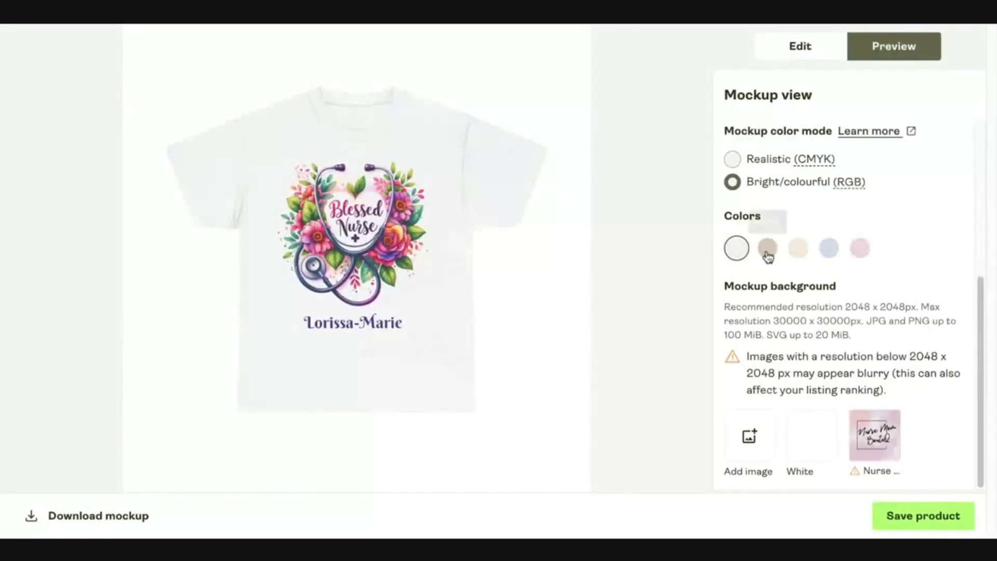
pyautogui.click(767, 251)
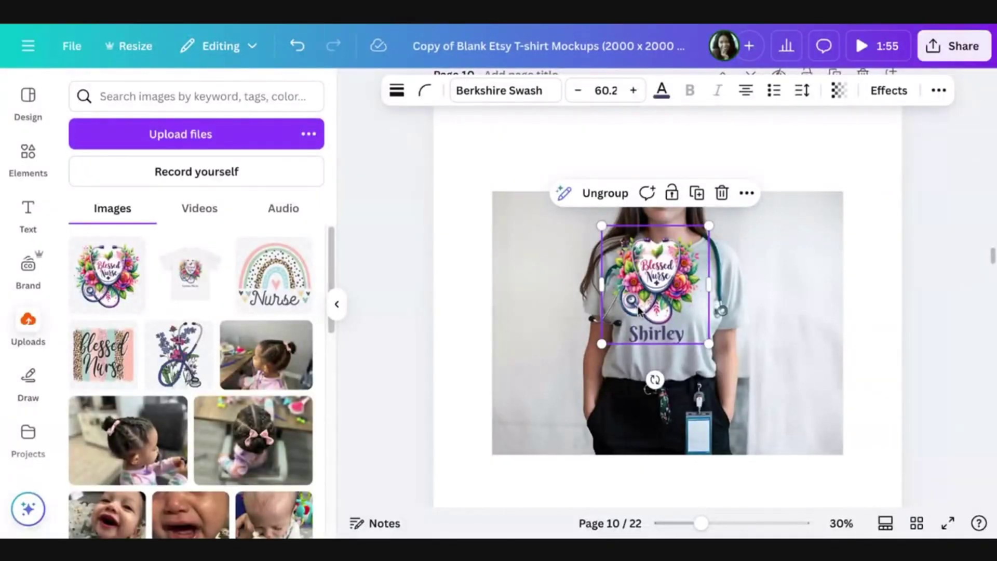
# Return to the Canva design and carry the grouped design from page 10 to the white T-shirt on page 16.
pyautogui.moveTo(639, 310); pyautogui.dragTo(639, 341)
pyautogui.scroll(-10, 639, 342)
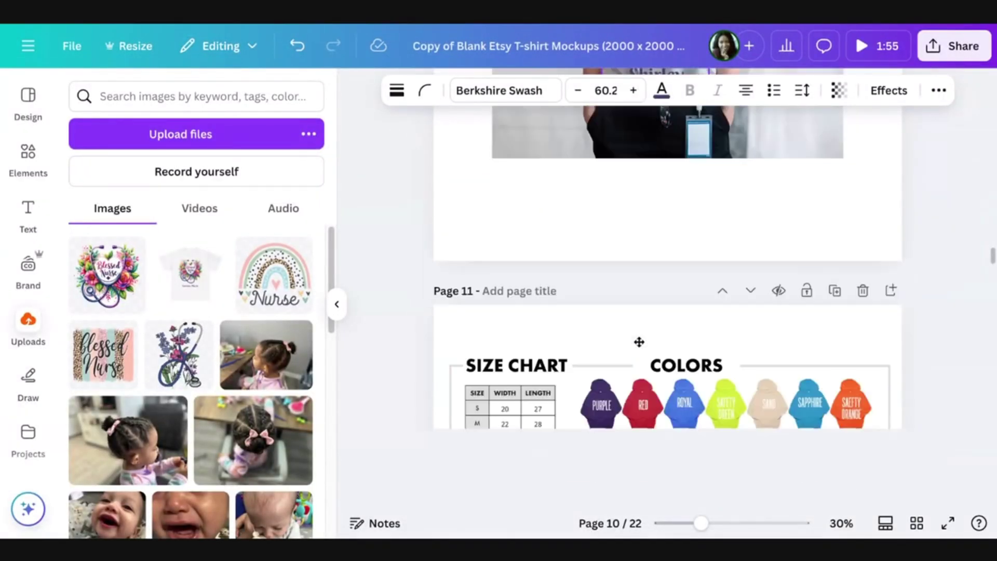
pyautogui.scroll(-10, 667, 307)
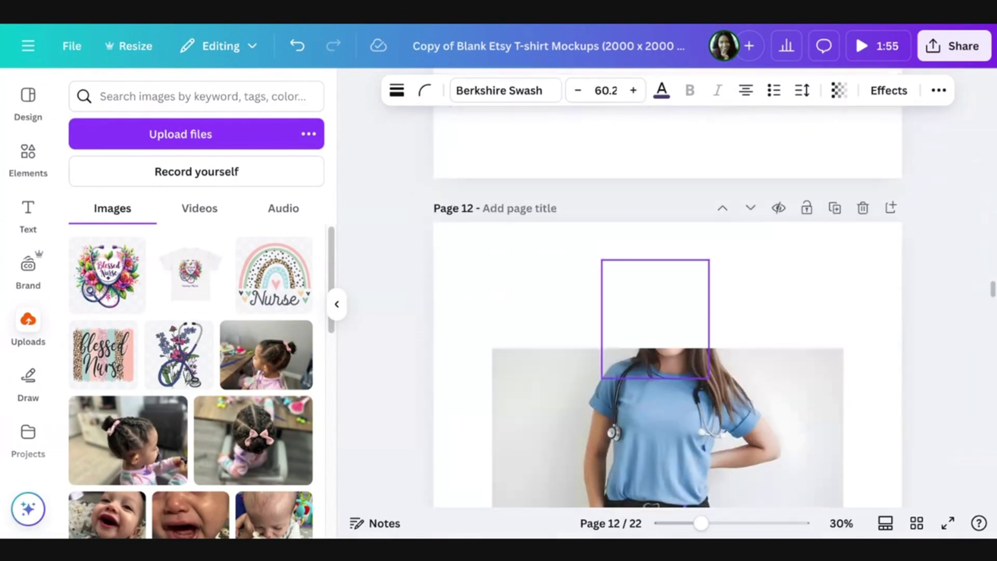
pyautogui.scroll(-10, 667, 306)
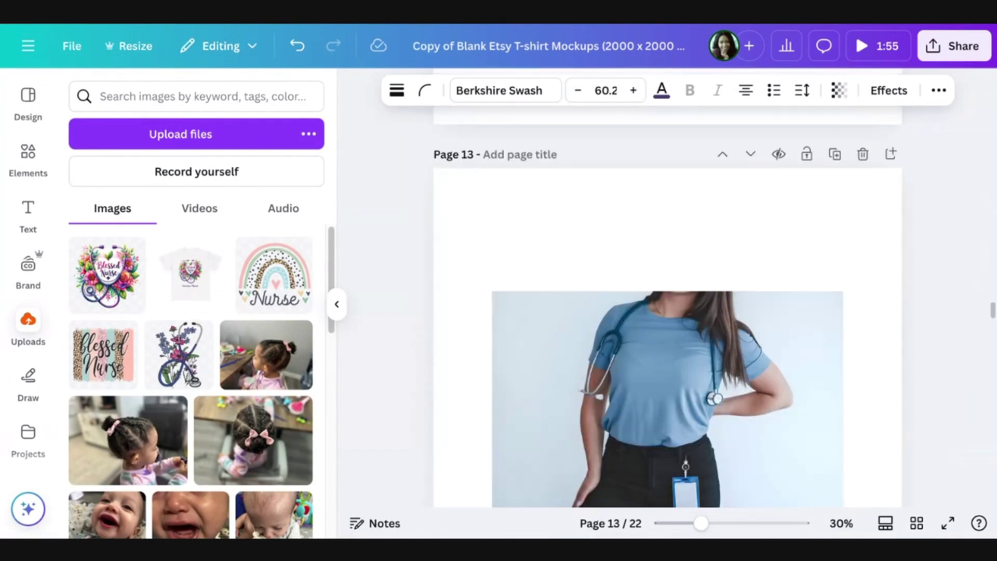
pyautogui.scroll(-10, 667, 306)
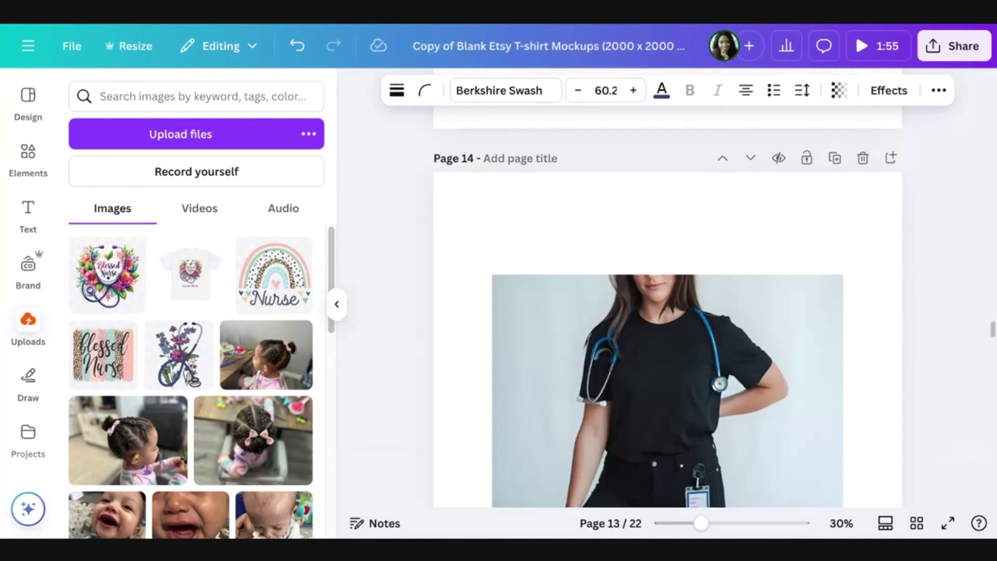
pyautogui.scroll(-10, 667, 306)
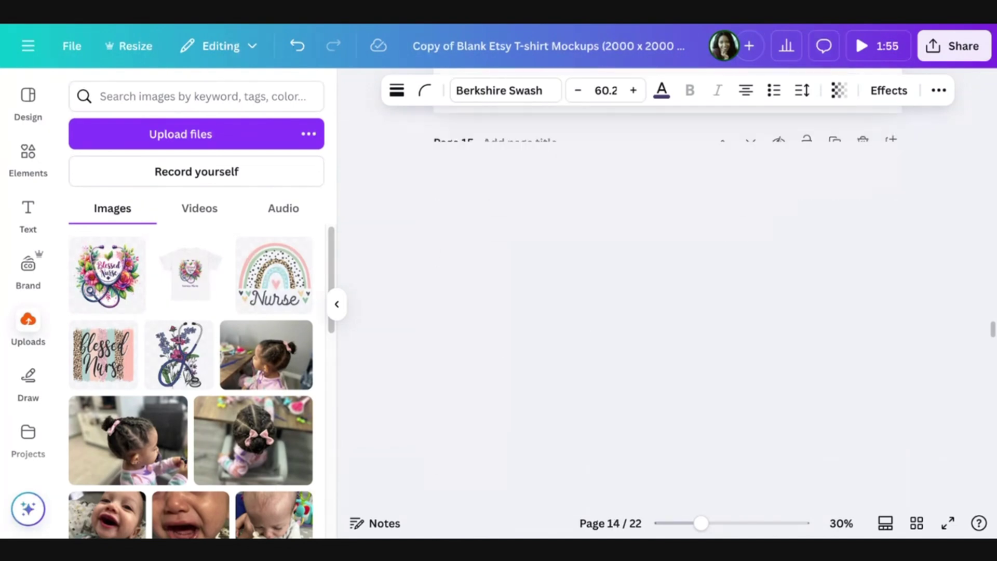
pyautogui.scroll(-10, 667, 306)
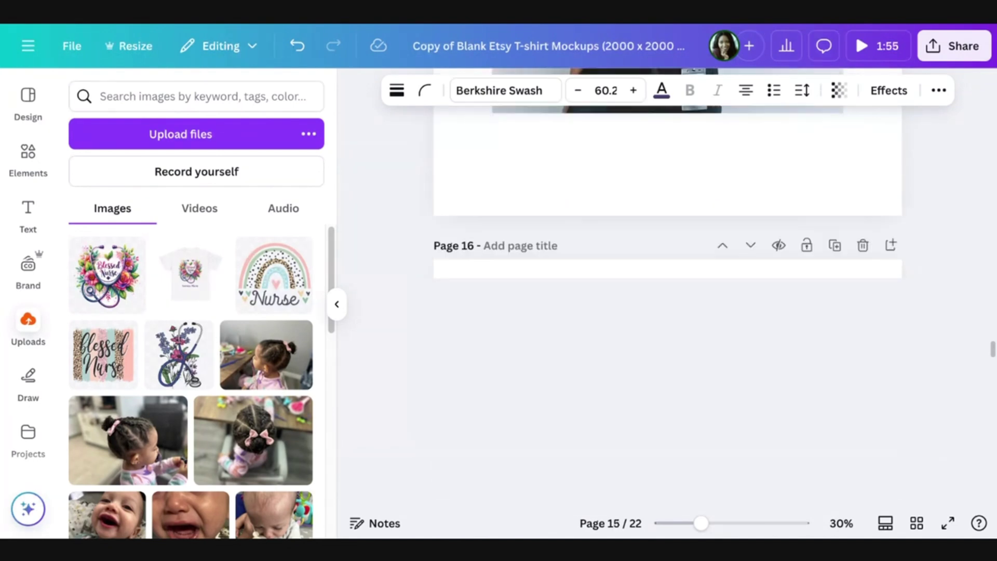
pyautogui.scroll(-5, 668, 307)
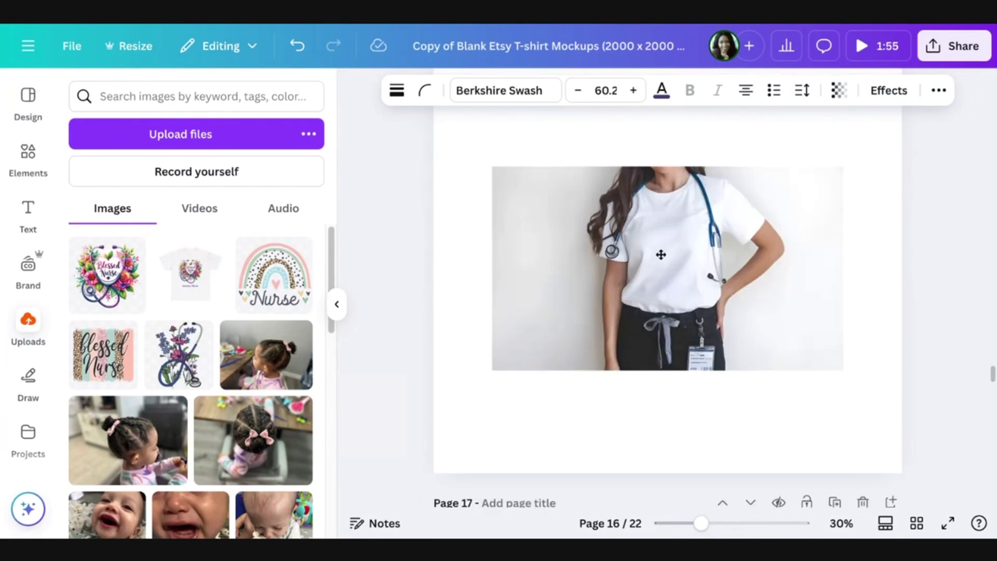
pyautogui.hotkey('ctrl', 'v')
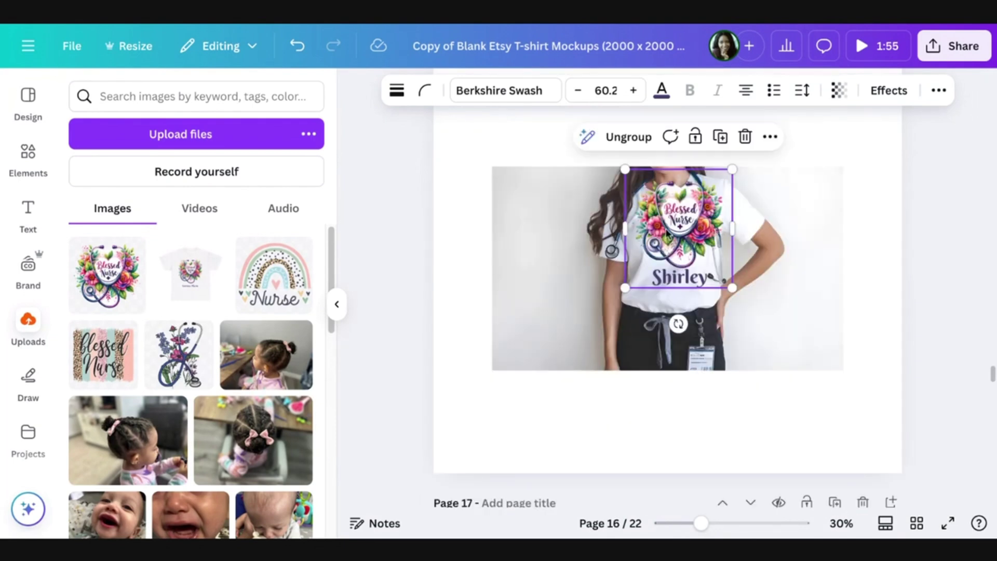
# Shrink the design on page 16 to about font size 43.6, place it on the chest and tilt it slightly counterclockwise.
pyautogui.moveTo(625, 169); pyautogui.dragTo(651, 202)
pyautogui.moveTo(691, 252); pyautogui.dragTo(662, 254)
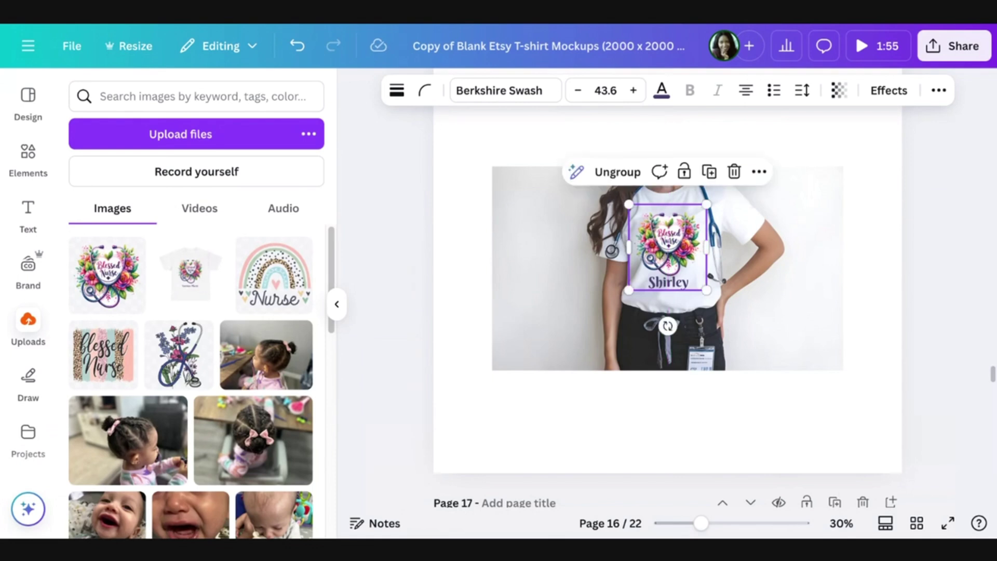
pyautogui.moveTo(668, 326)
pyautogui.mouseDown()
pyautogui.moveTo(712, 369)
pyautogui.moveTo(673, 326)
pyautogui.mouseUp()
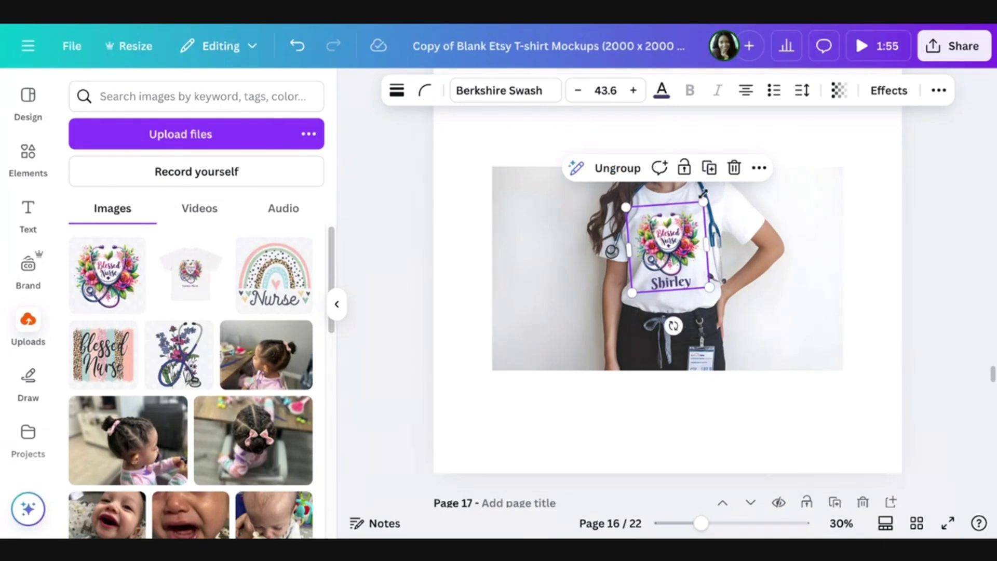
pyautogui.moveTo(682, 262)
pyautogui.mouseDown()
pyautogui.moveTo(676, 332)
pyautogui.moveTo(685, 252)
pyautogui.mouseUp()
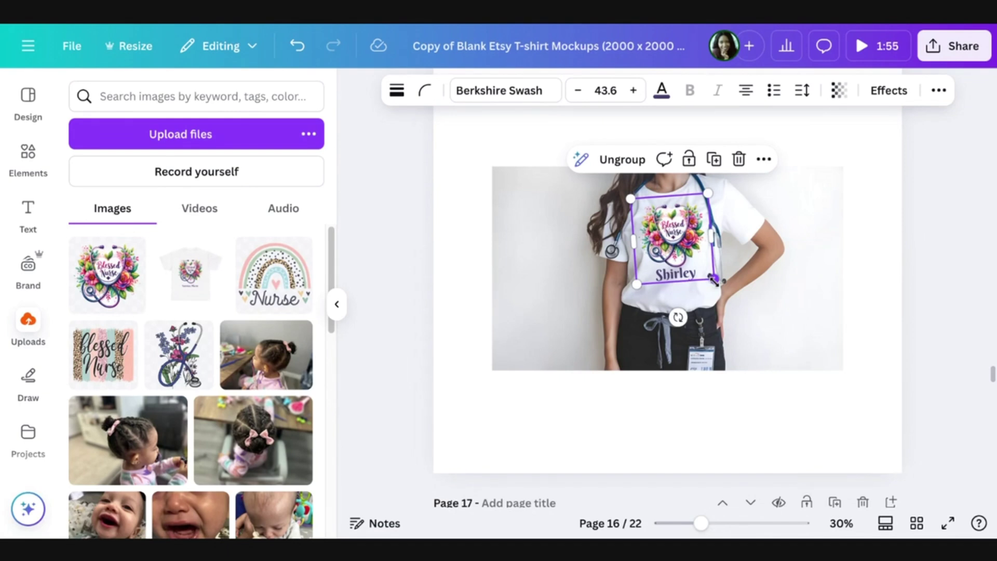
# Enlarge the page 16 design to about font size 45.5, straighten it and shift it slightly left on the chest.
pyautogui.moveTo(714, 281); pyautogui.dragTo(721, 281)
pyautogui.moveTo(678, 320); pyautogui.dragTo(674, 321)
pyautogui.moveTo(676, 237); pyautogui.dragTo(676, 240)
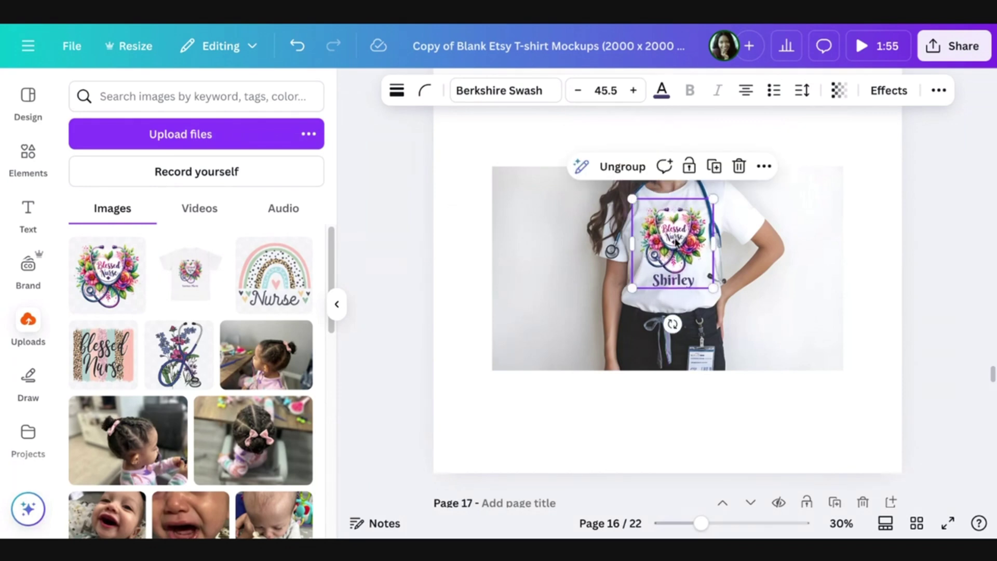
pyautogui.click(817, 312)
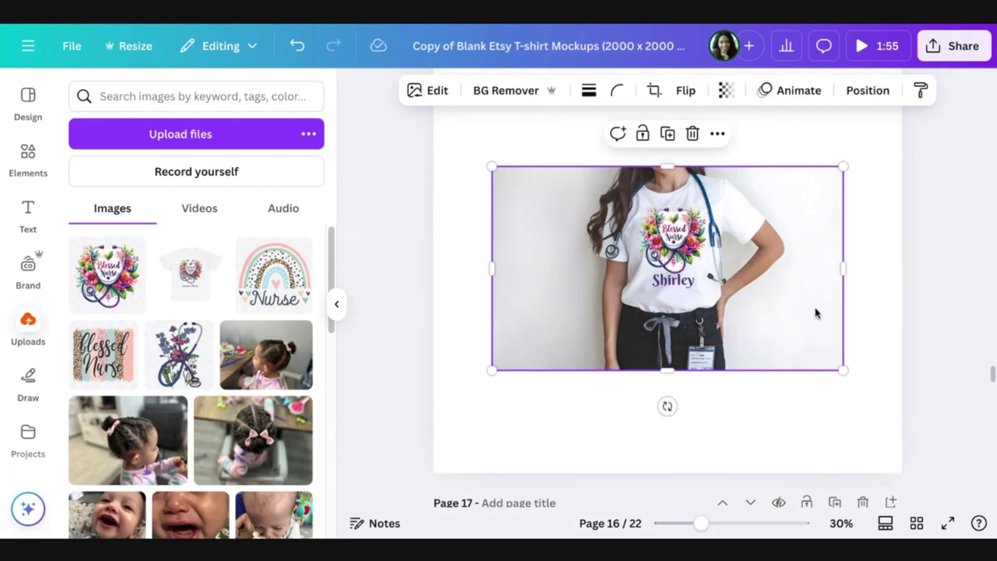
pyautogui.click(681, 262)
pyautogui.moveTo(681, 262); pyautogui.dragTo(663, 265)
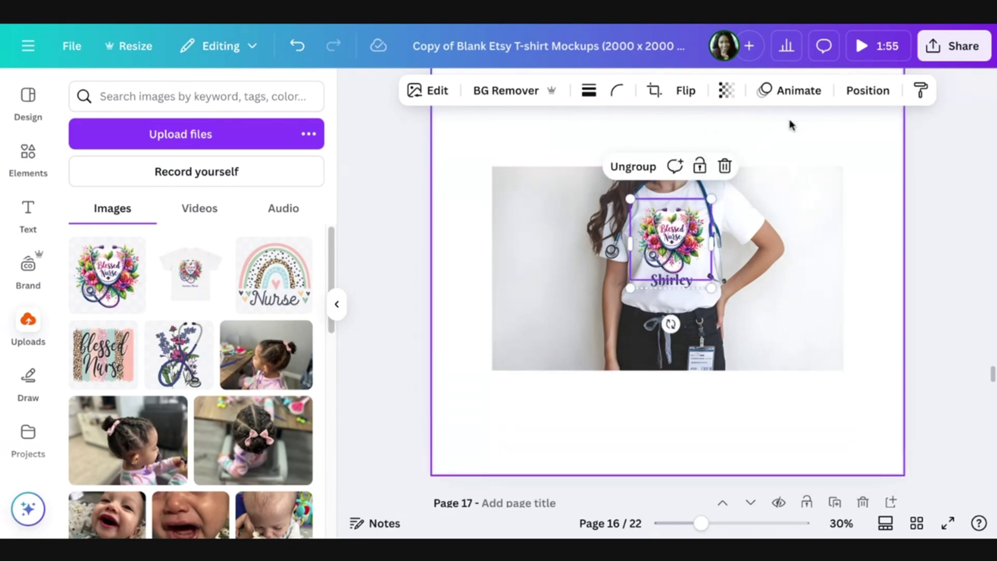
# Copy the grouped Blessed Nurse design from page 16 onto the white T-shirt on page 17 and position it on the chest.
pyautogui.click(960, 228)
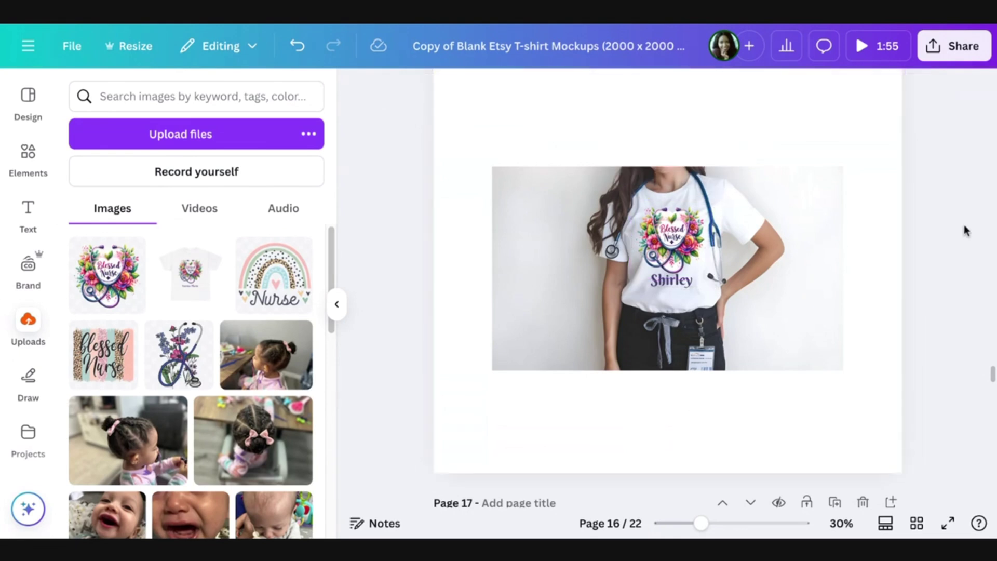
pyautogui.click(661, 255)
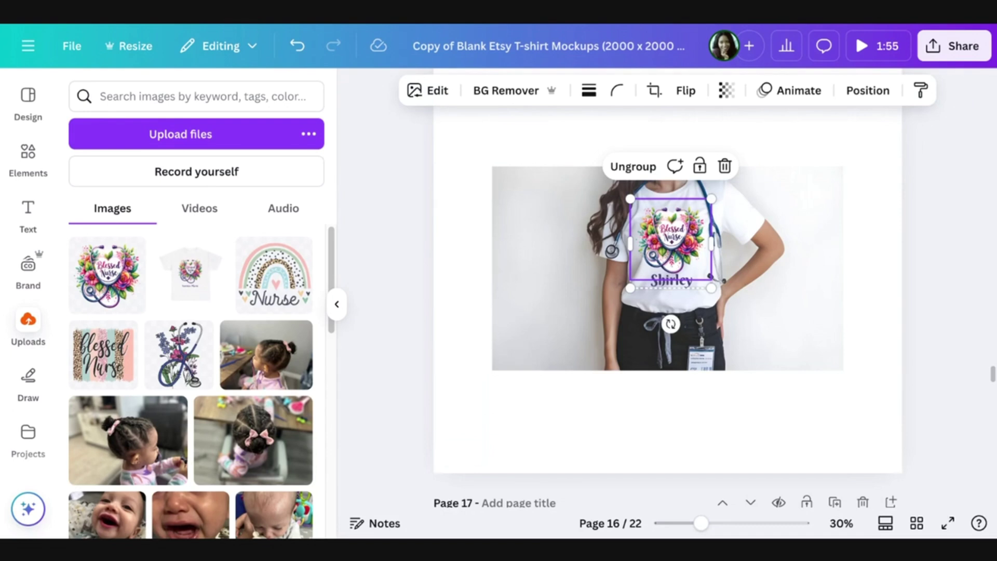
pyautogui.scroll(-6, 667, 291)
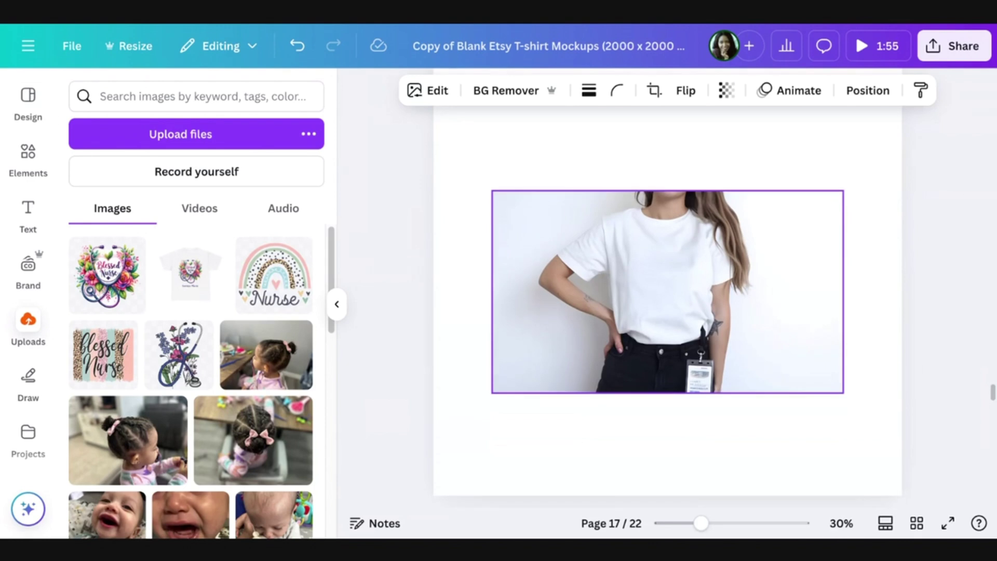
pyautogui.click(653, 269)
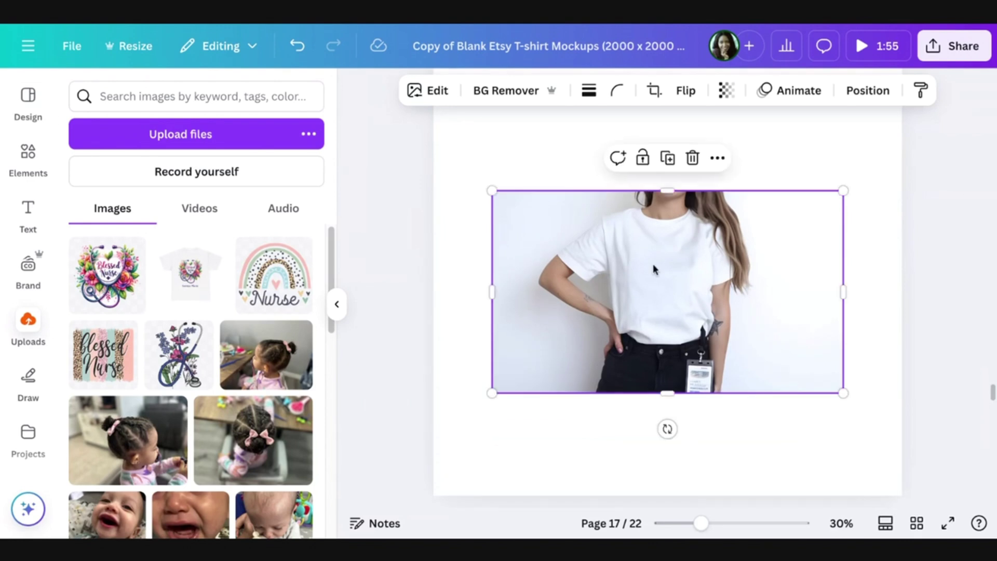
pyautogui.hotkey('ctrl', 'v')
pyautogui.moveTo(663, 283); pyautogui.dragTo(654, 288)
pyautogui.click(906, 283)
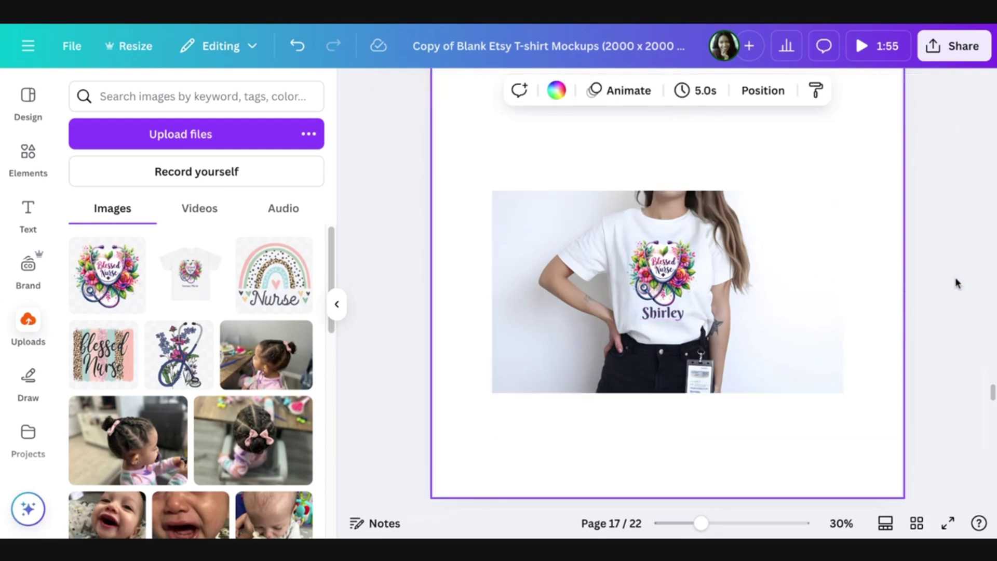
# Open the design's download settings and choose PNG as the file type.
pyautogui.scroll(-5, 958, 283)
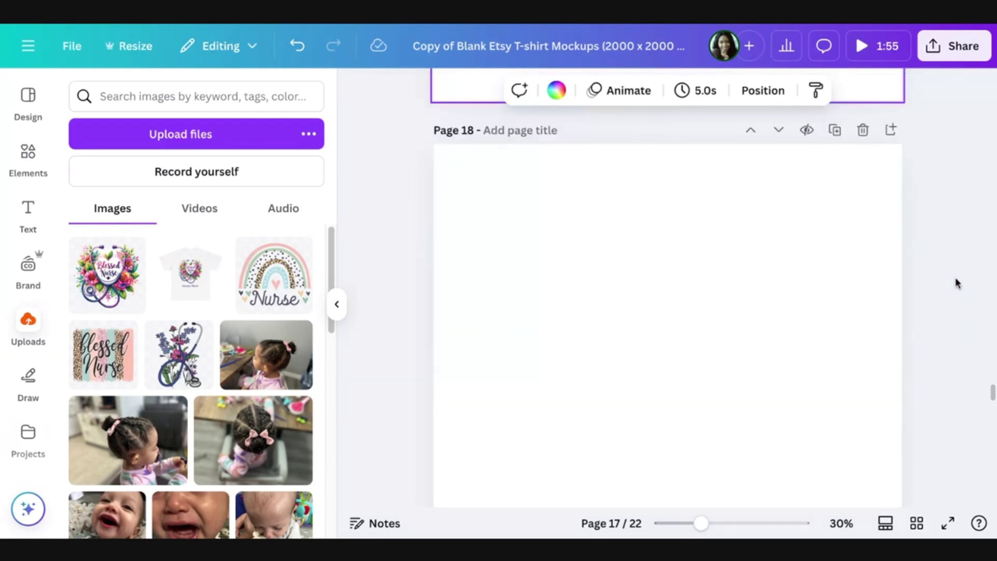
pyautogui.scroll(-3, 667, 286)
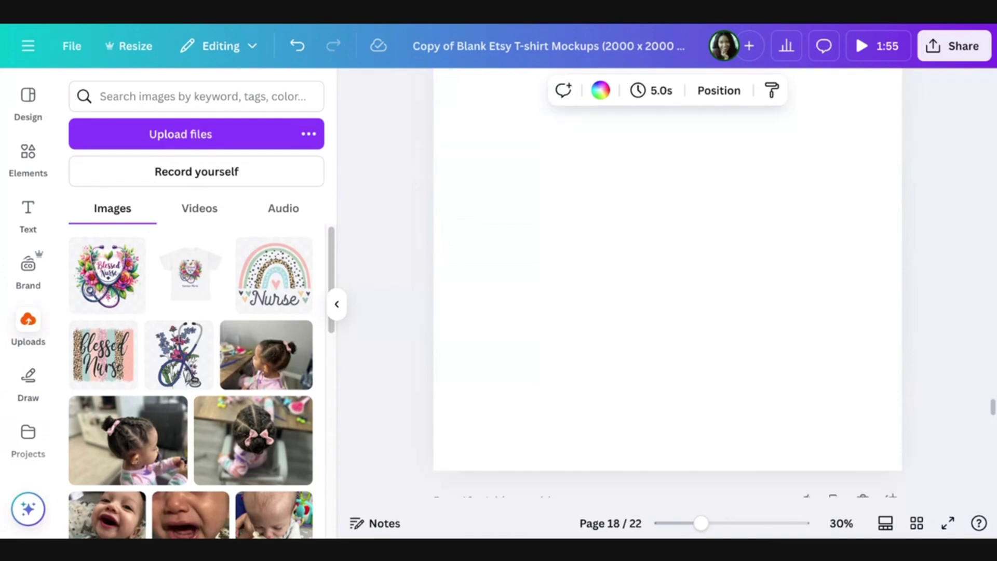
pyautogui.scroll(3, 667, 270)
pyautogui.click(955, 45)
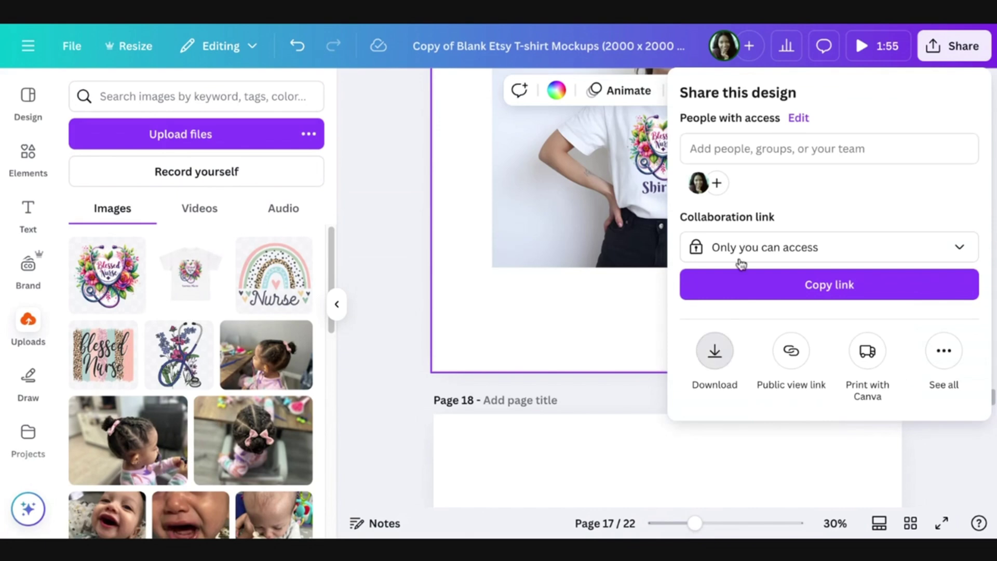
pyautogui.click(715, 351)
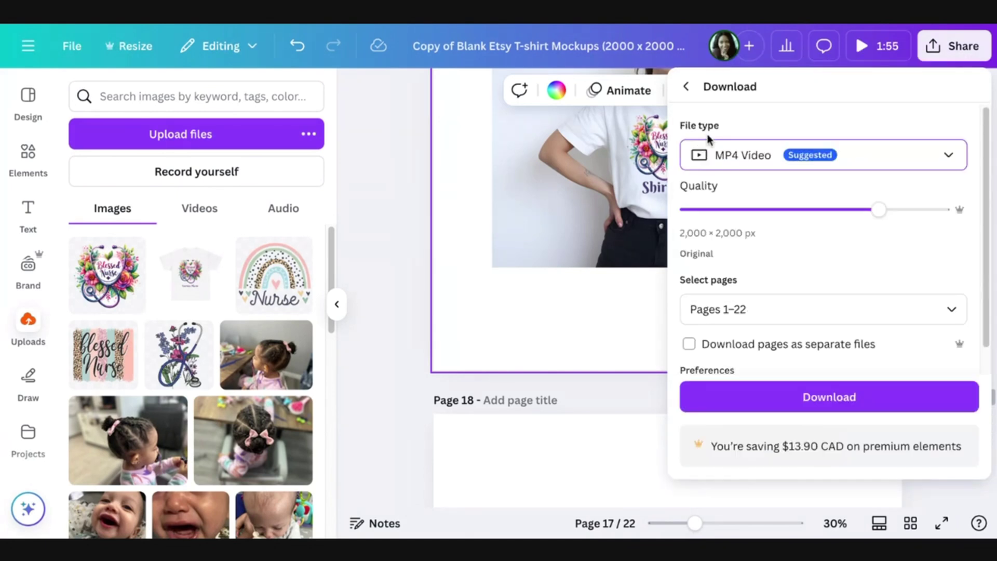
pyautogui.click(730, 146)
pyautogui.click(729, 148)
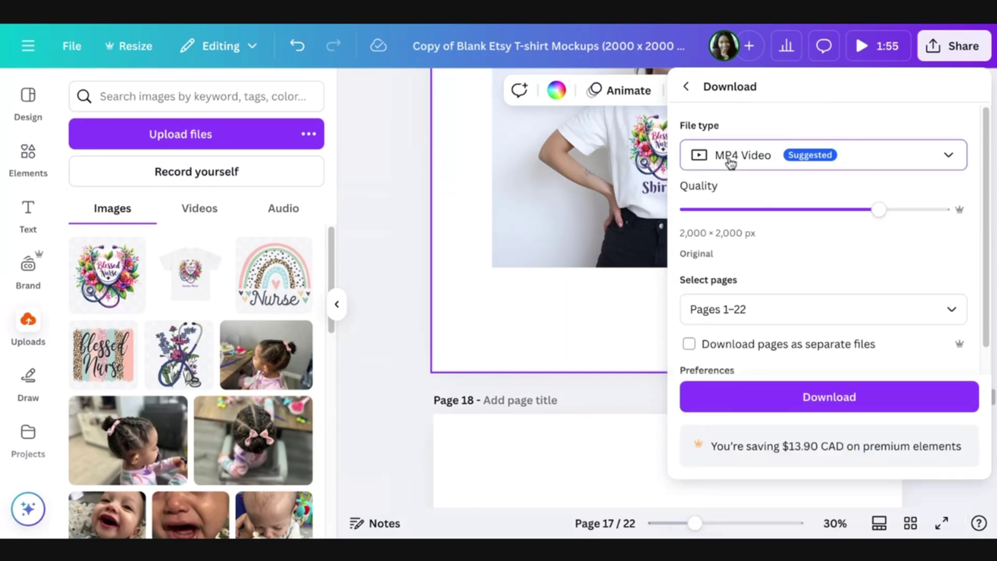
pyautogui.click(727, 159)
pyautogui.click(721, 251)
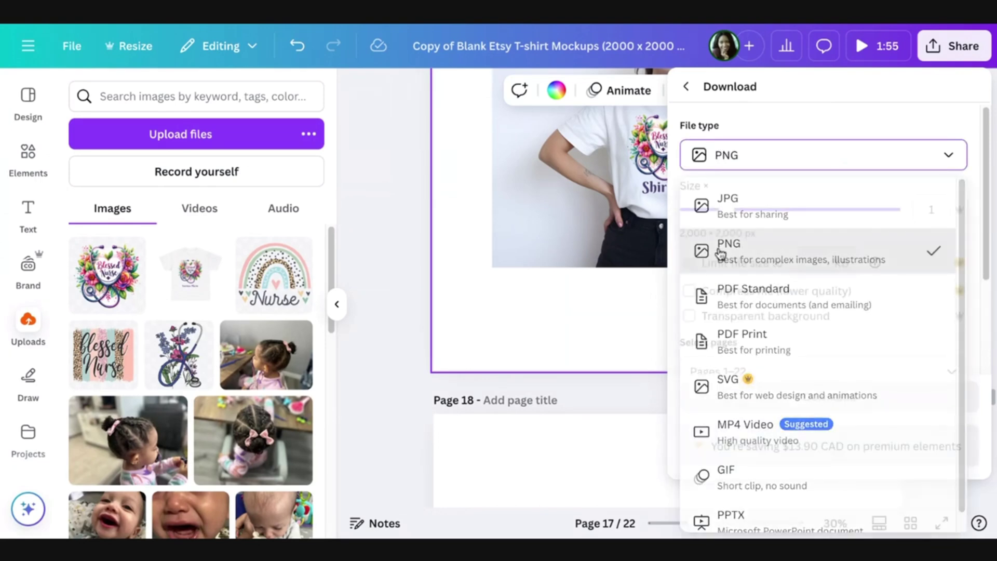
# Clear the all-pages selection for the download and select pages 4 and 5 among the finished mockups.
pyautogui.scroll(-5, 728, 357)
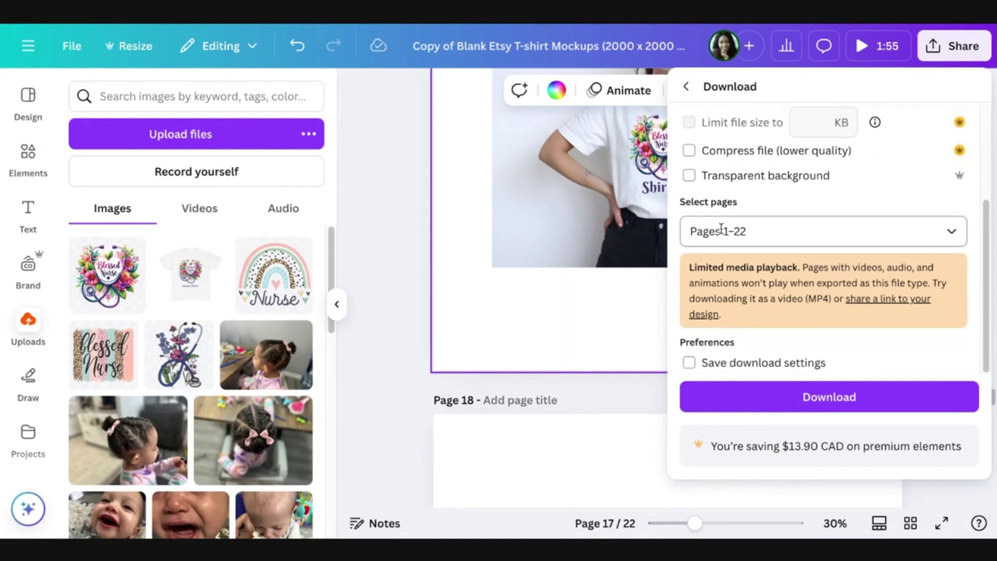
pyautogui.click(742, 232)
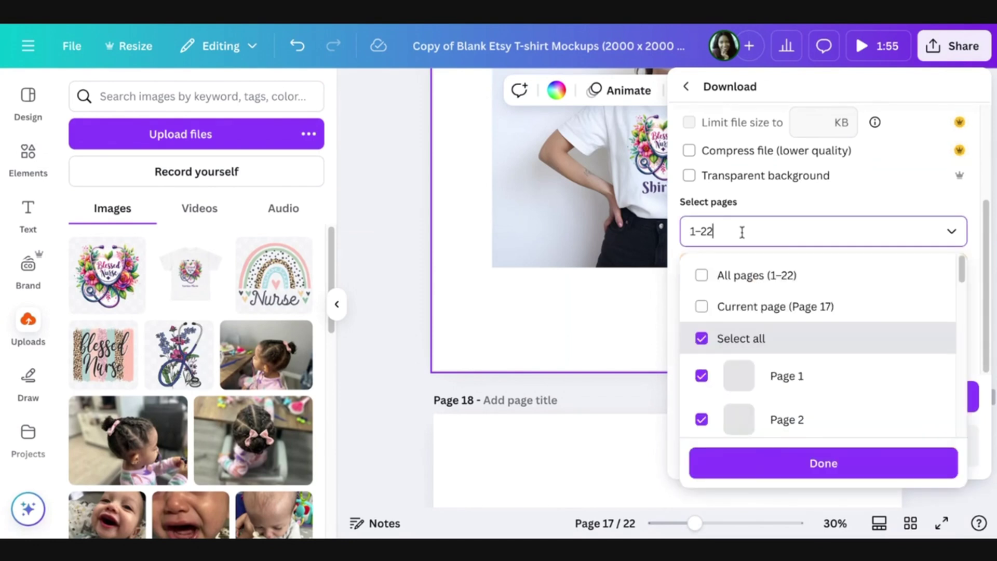
pyautogui.click(702, 339)
pyautogui.scroll(-1, 705, 343)
pyautogui.scroll(-2, 705, 343)
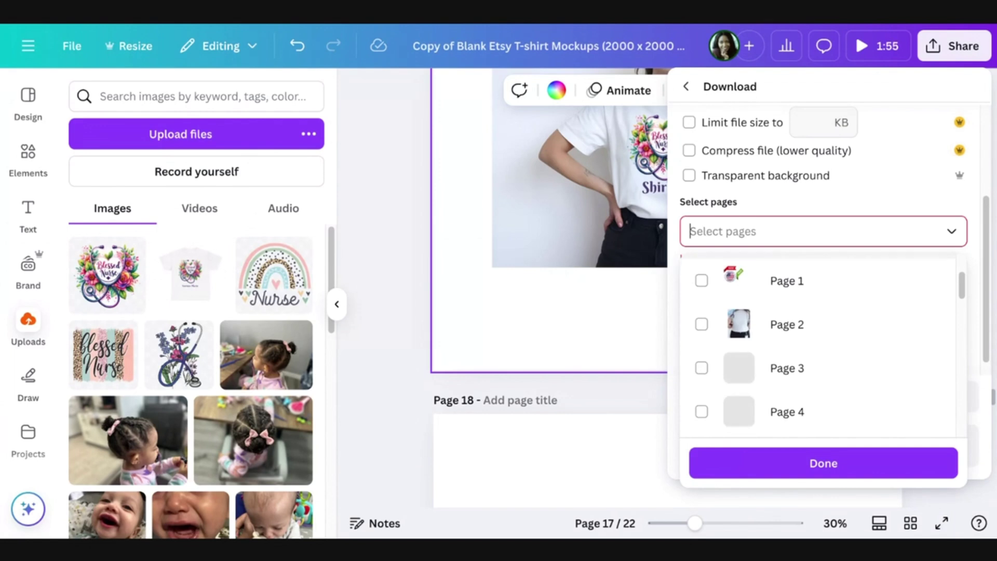
pyautogui.scroll(-2, 705, 338)
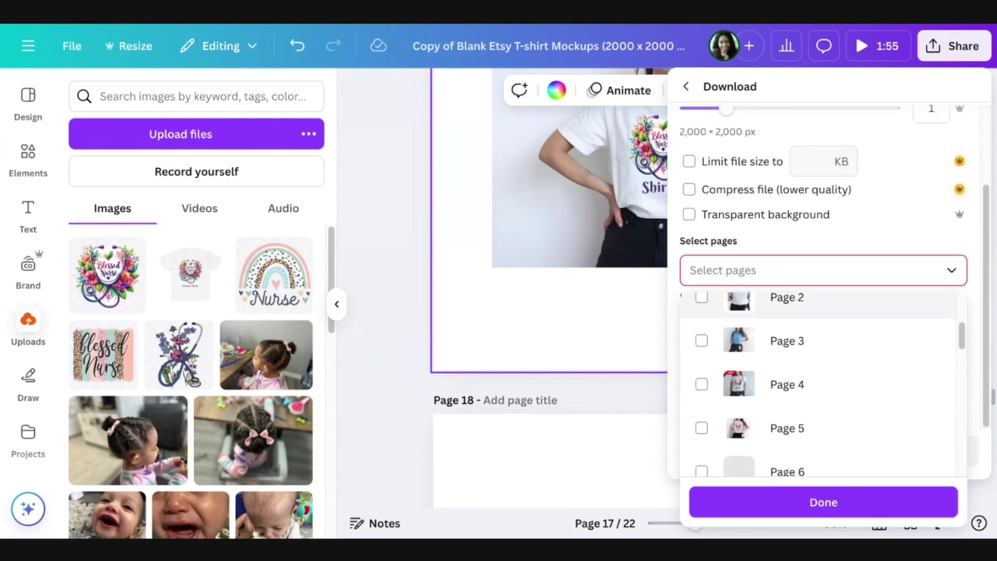
pyautogui.click(702, 385)
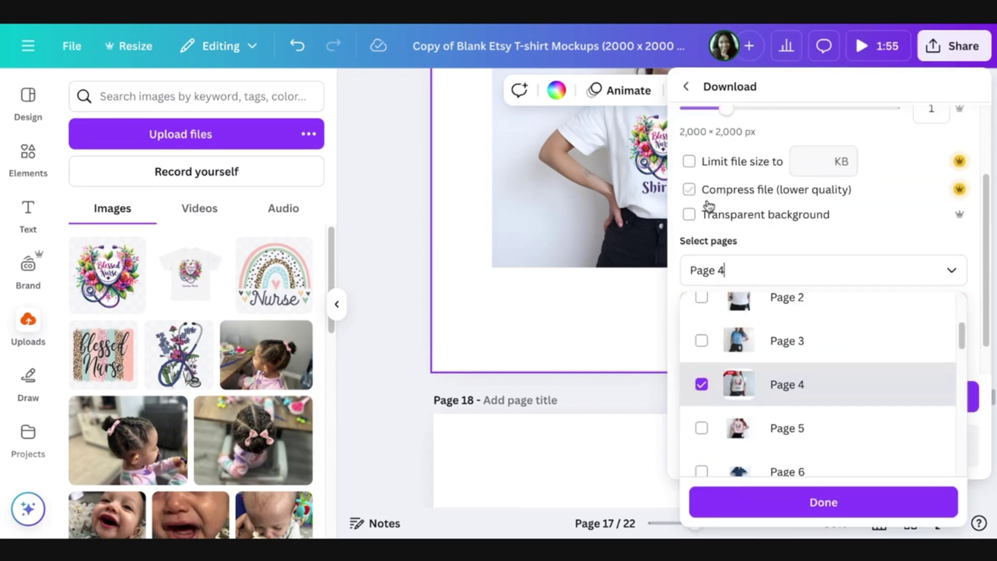
pyautogui.click(702, 429)
pyautogui.scroll(-2, 704, 432)
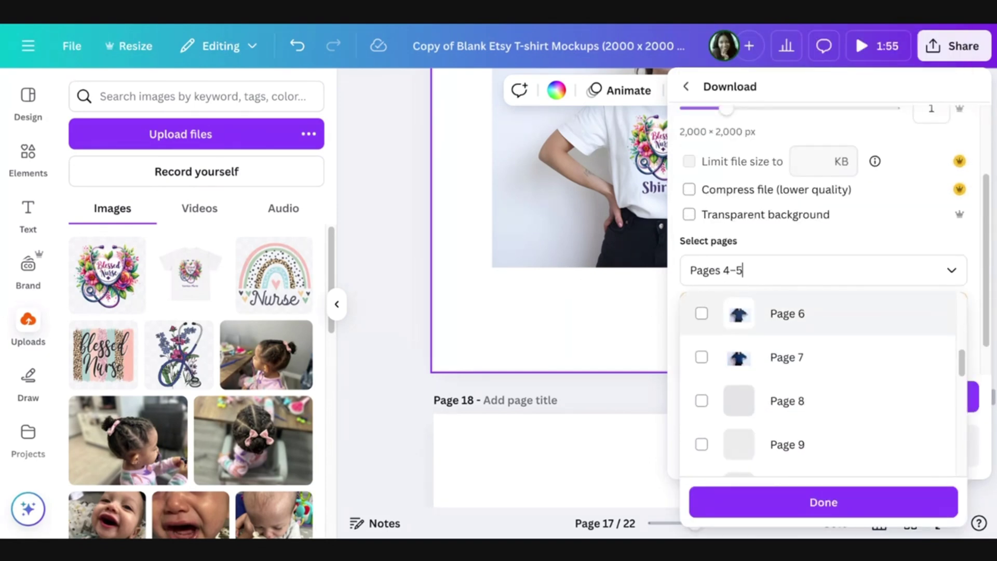
pyautogui.scroll(-1, 818, 384)
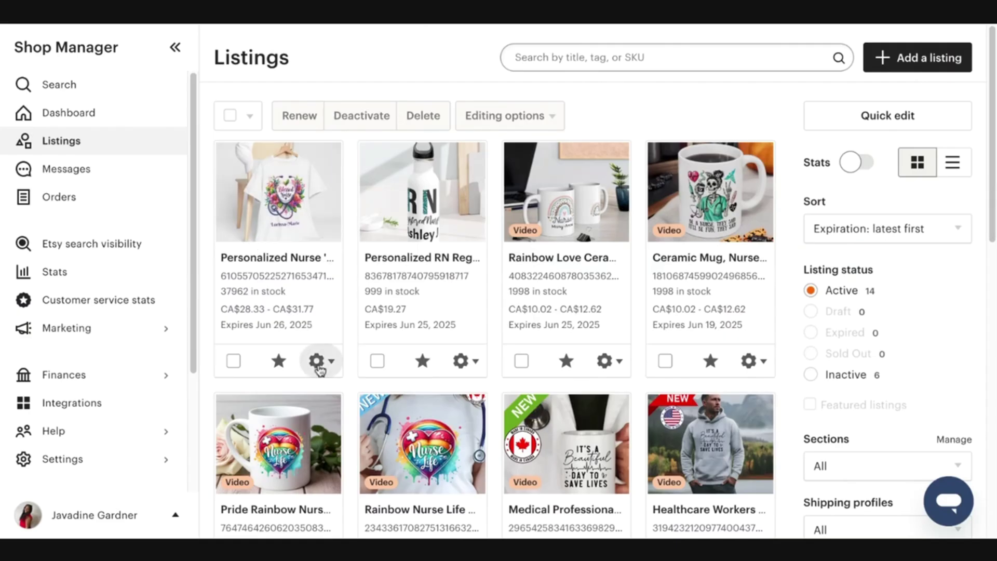
# Switch to Etsy Shop Manager, open the Personalized Nurse 'Blessed Nurse' T-Shirt listing for editing and go to its photos and video.
pyautogui.click(319, 367)
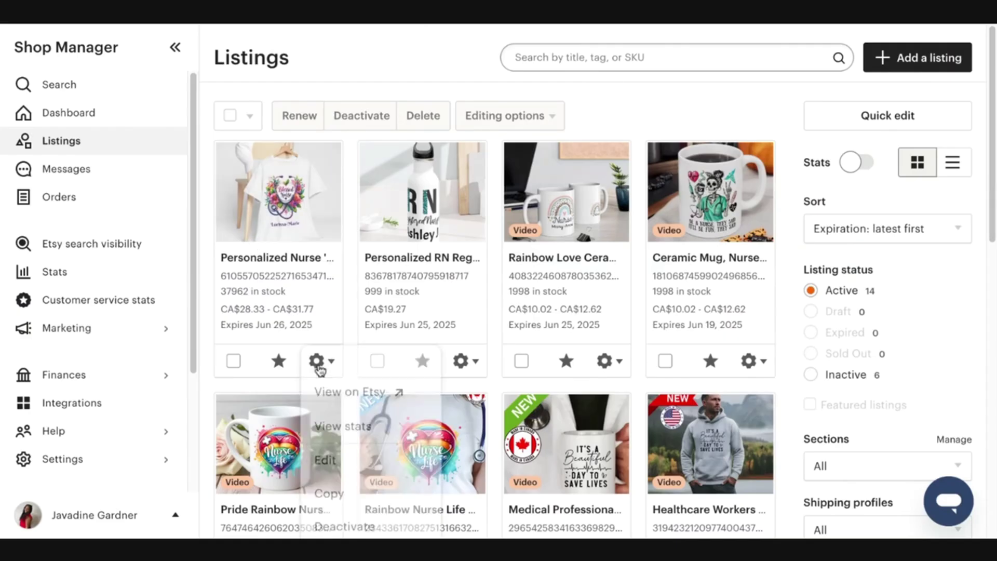
pyautogui.click(338, 471)
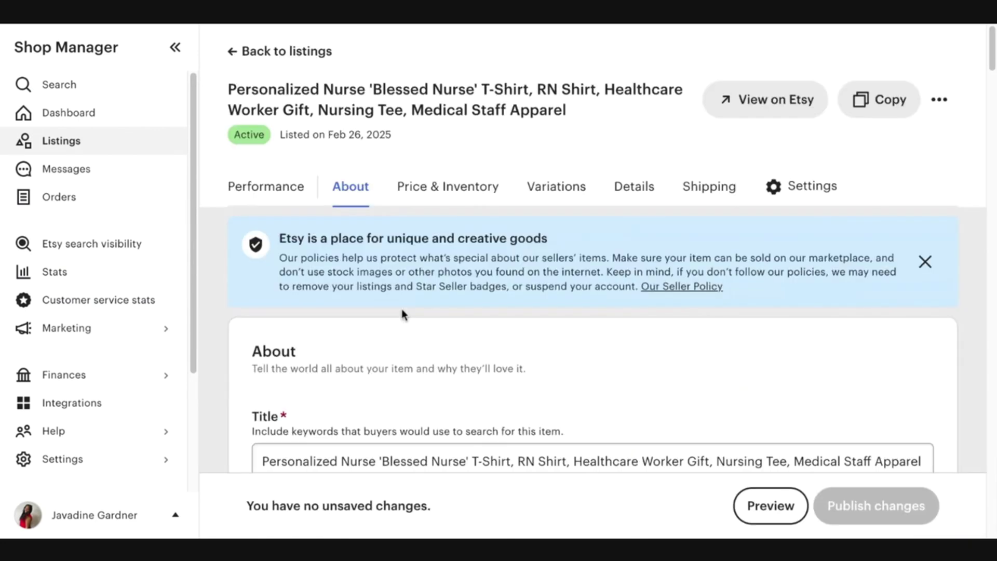
pyautogui.scroll(-2, 401, 309)
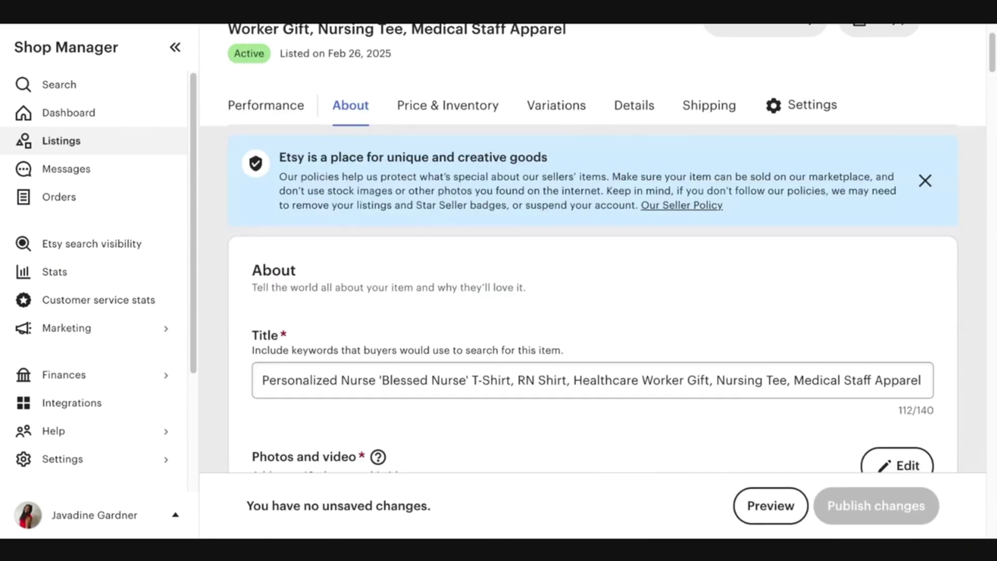
pyautogui.scroll(-4, 592, 248)
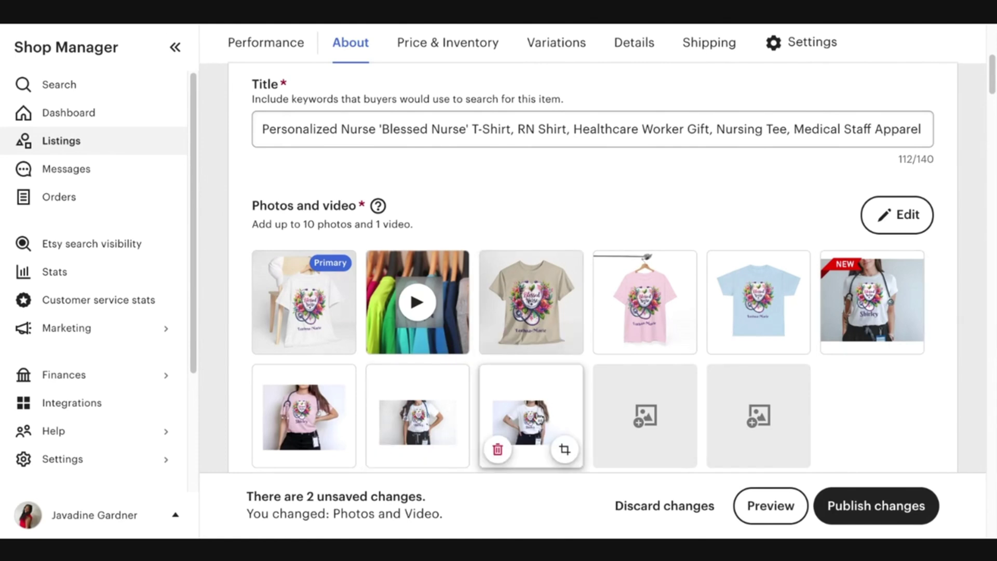
# Reorder the photos: white-shirt model without stethoscope primary, NEW-labelled photo third, pink-shirt model fifth, stethoscope white-shirt model before the light blue shirt.
pyautogui.moveTo(544, 419); pyautogui.dragTo(319, 319)
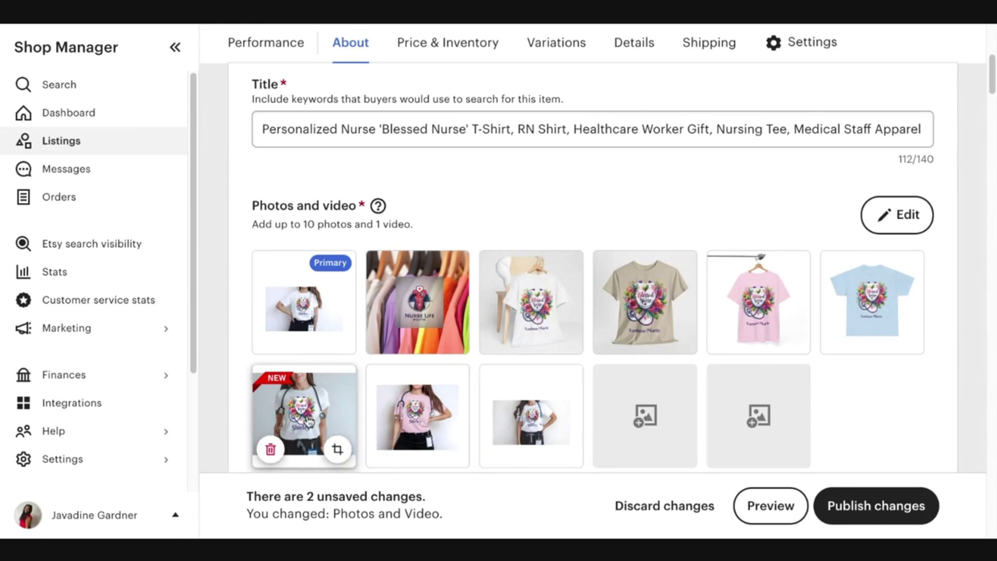
pyautogui.moveTo(311, 418); pyautogui.dragTo(522, 304)
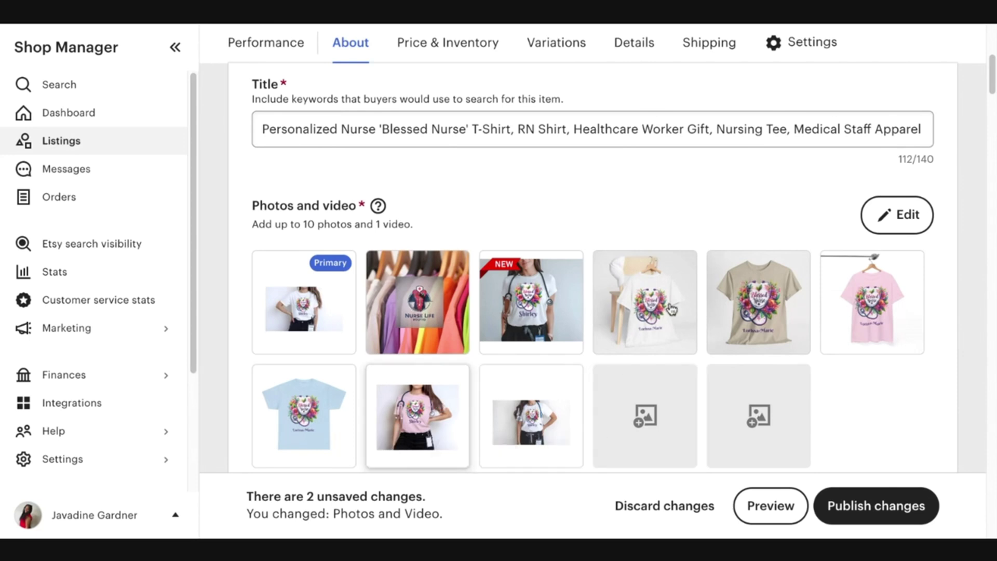
pyautogui.moveTo(671, 309); pyautogui.dragTo(802, 322)
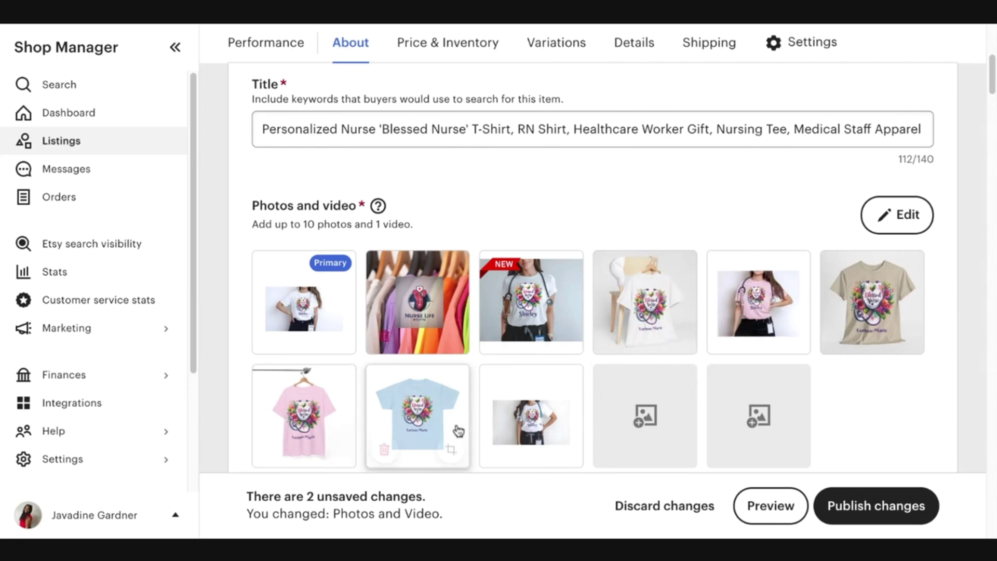
pyautogui.moveTo(512, 431); pyautogui.dragTo(394, 433)
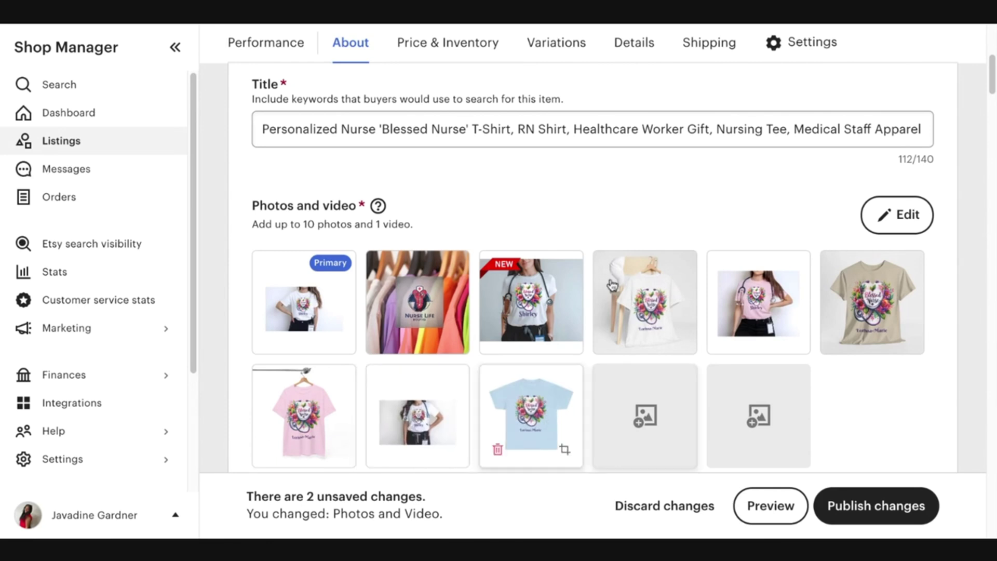
# Crop the primary listing photo in freeform mode to the T-shirt image, cutting away the blank white margins, and apply the crop.
pyautogui.scroll(-1, 613, 284)
pyautogui.scroll(-3, 613, 284)
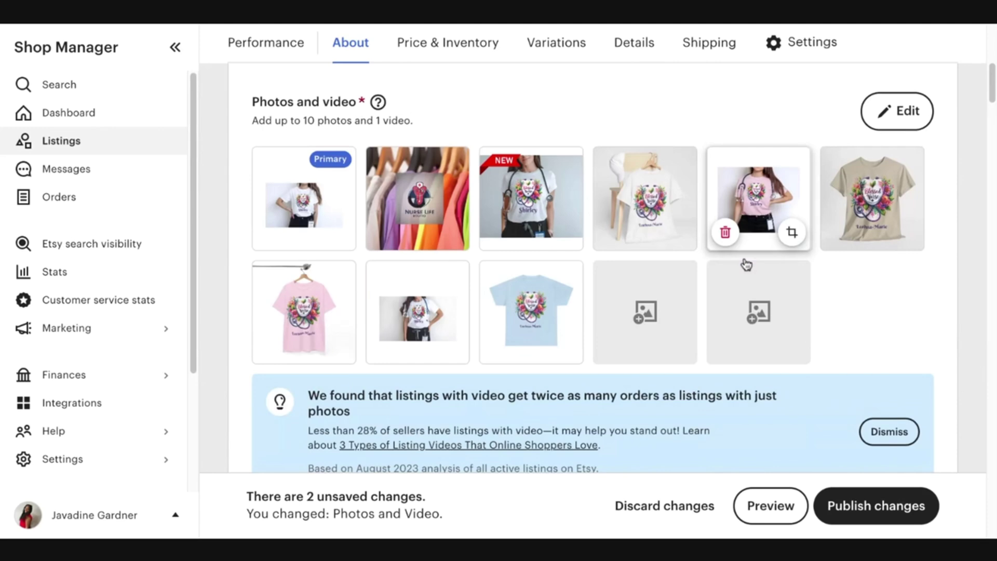
pyautogui.click(887, 112)
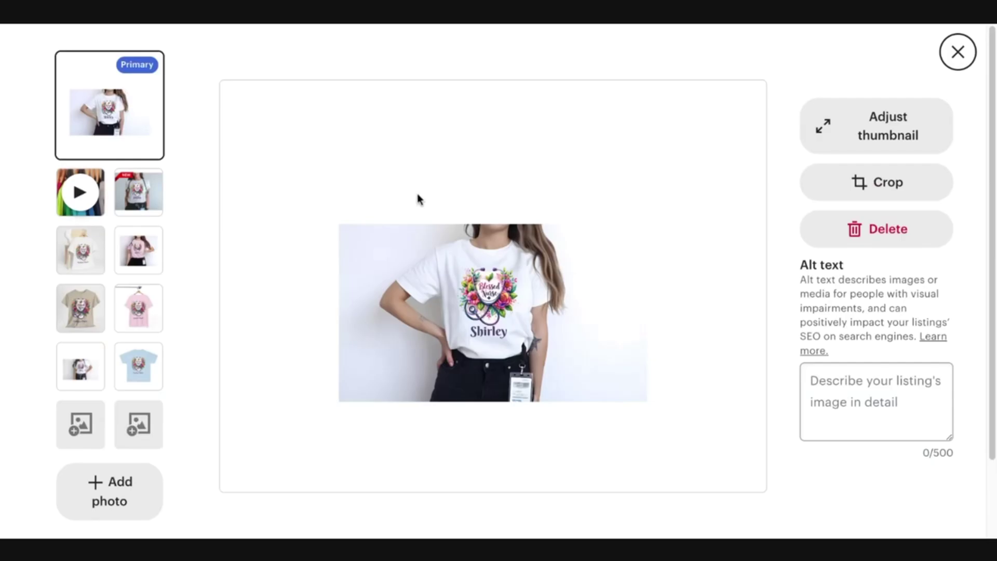
pyautogui.click(815, 184)
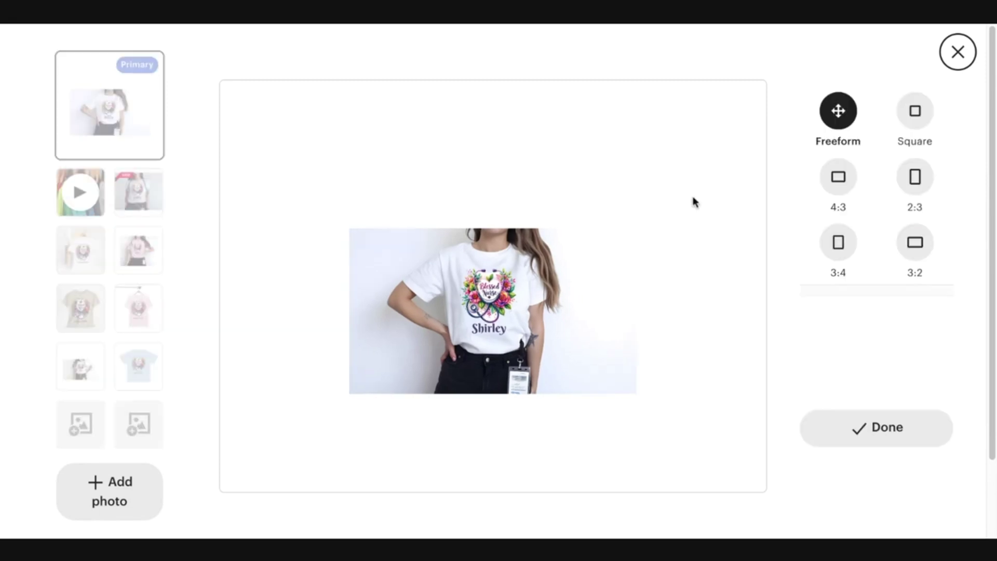
pyautogui.moveTo(668, 109); pyautogui.dragTo(606, 235)
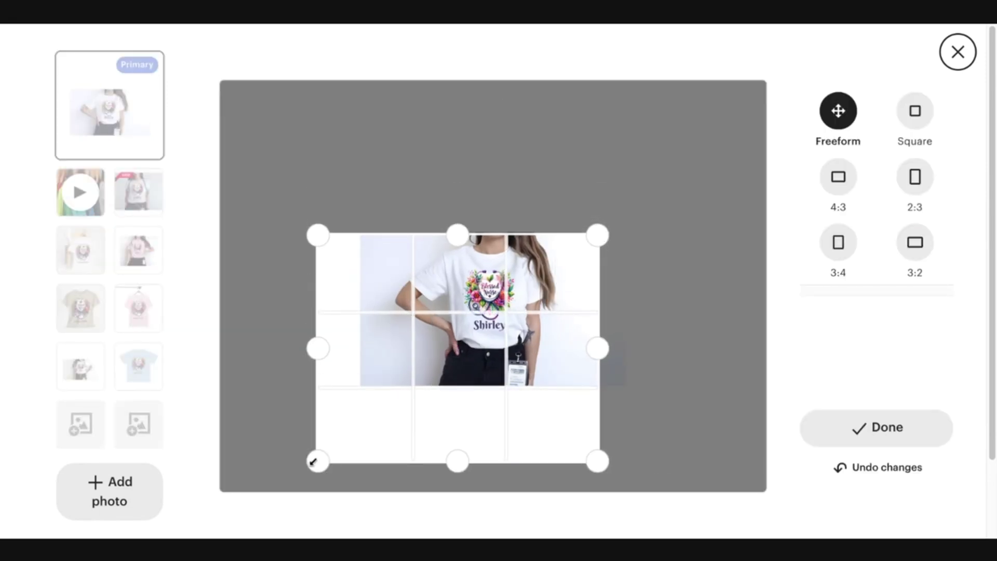
pyautogui.moveTo(316, 462); pyautogui.dragTo(359, 385)
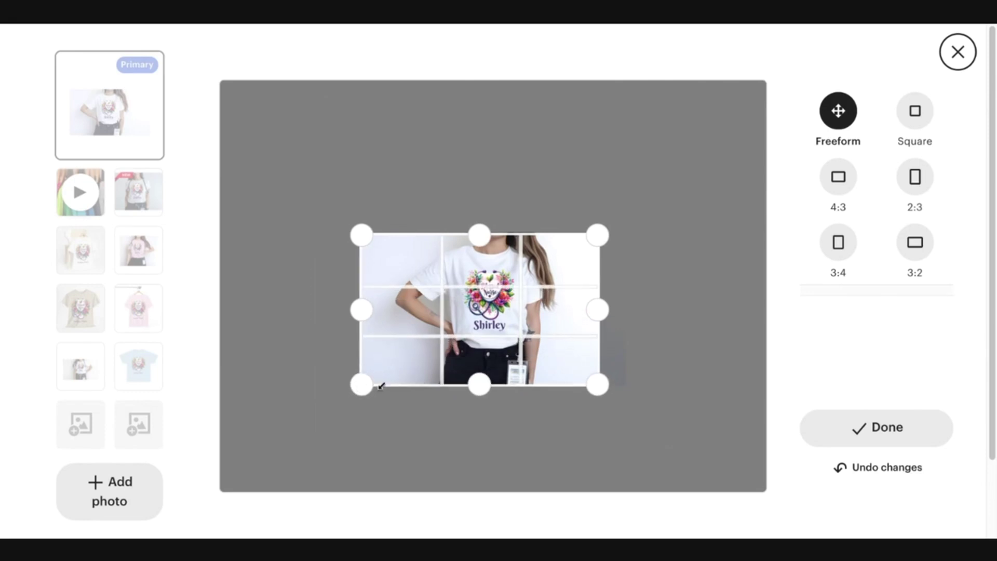
pyautogui.click(870, 435)
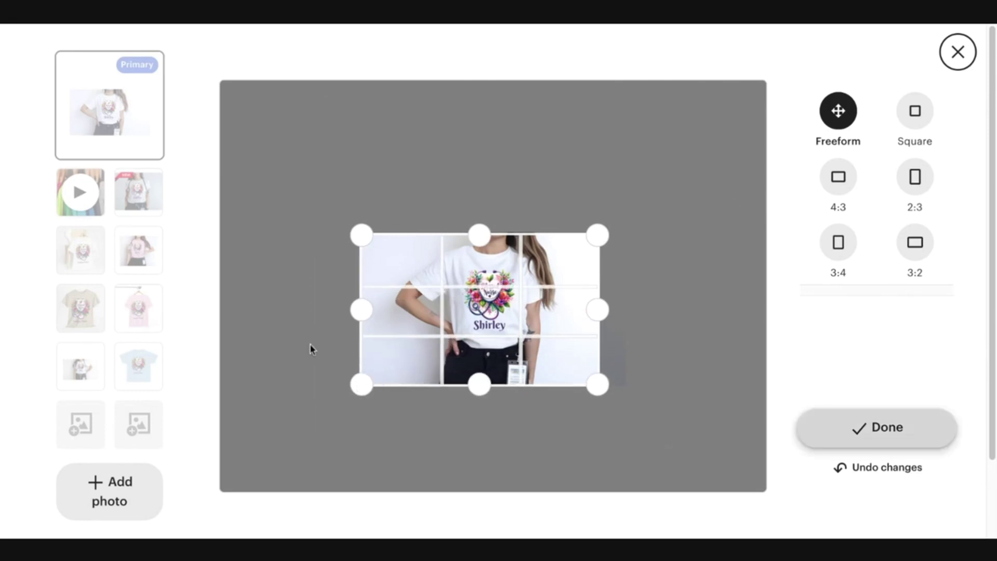
pyautogui.click(877, 447)
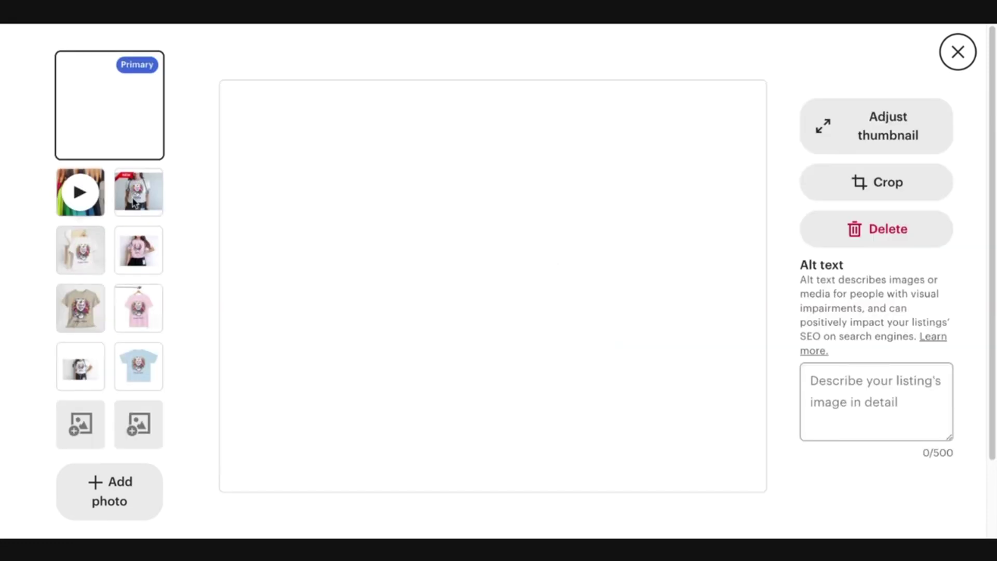
# Adjust the primary photo's thumbnail by zooming in slightly and repositioning it around the shirt design, and save the adjustment.
pyautogui.click(828, 139)
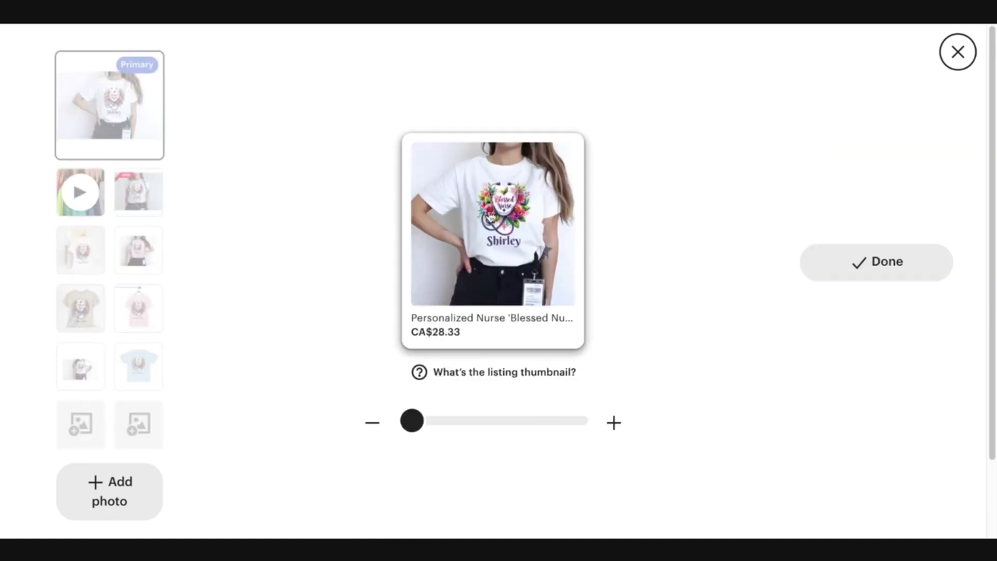
pyautogui.moveTo(476, 218); pyautogui.dragTo(457, 301)
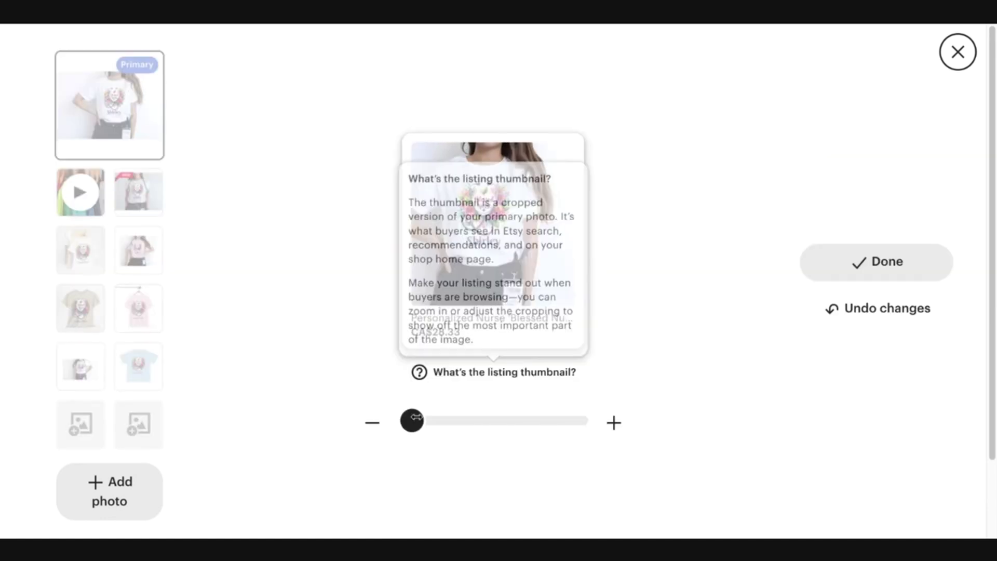
pyautogui.moveTo(425, 418); pyautogui.dragTo(444, 419)
pyautogui.moveTo(506, 241); pyautogui.dragTo(522, 252)
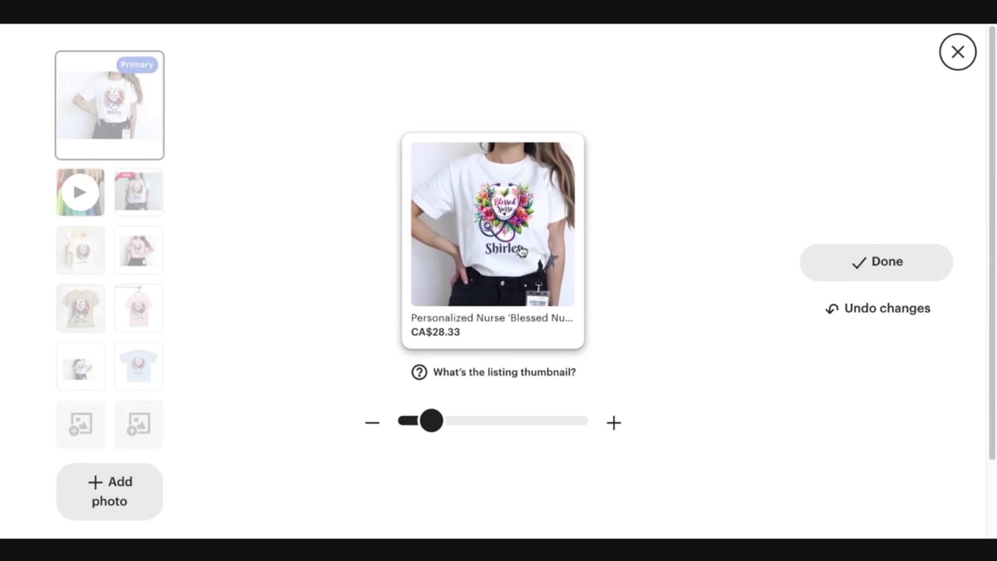
pyautogui.click(851, 280)
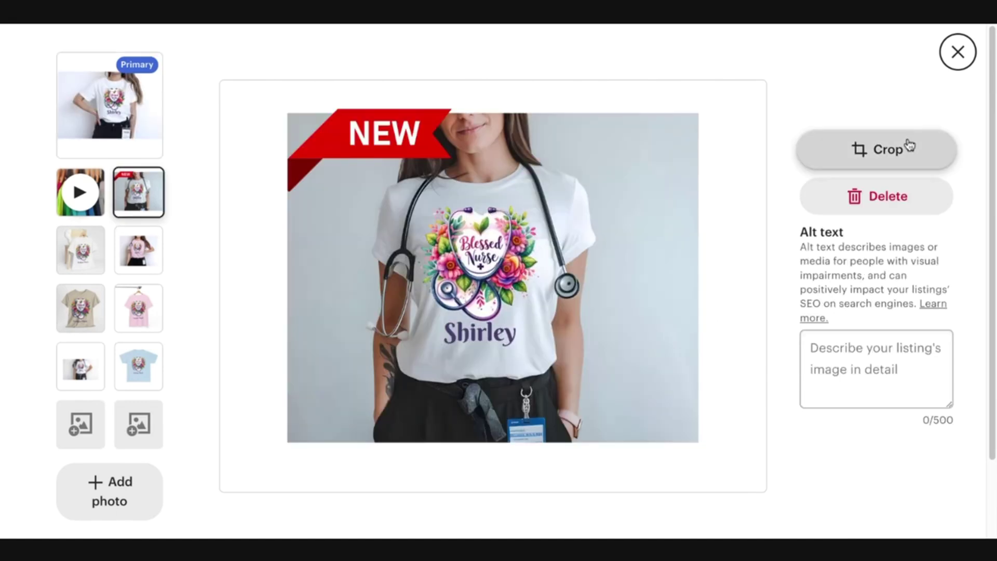
# Crop the NEW-labelled model photo in freeform mode to the image edges, removing the white bands above and below it.
pyautogui.click(909, 147)
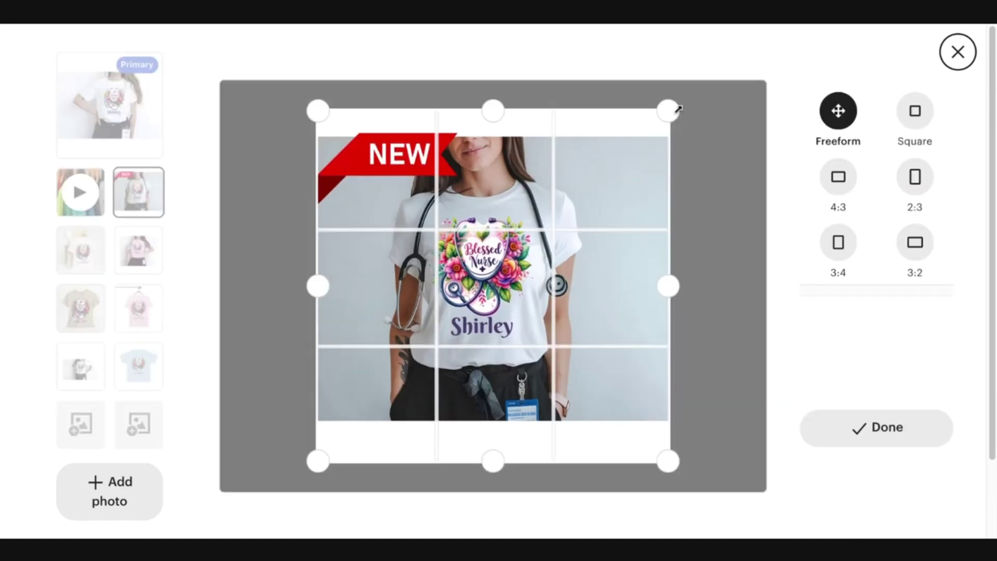
pyautogui.moveTo(672, 107); pyautogui.dragTo(669, 137)
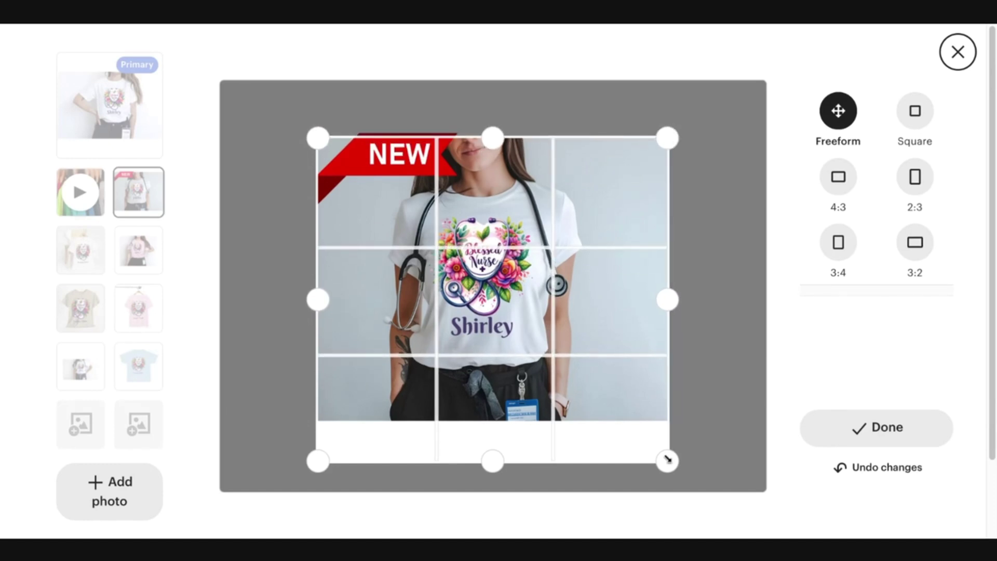
pyautogui.moveTo(664, 459); pyautogui.dragTo(670, 416)
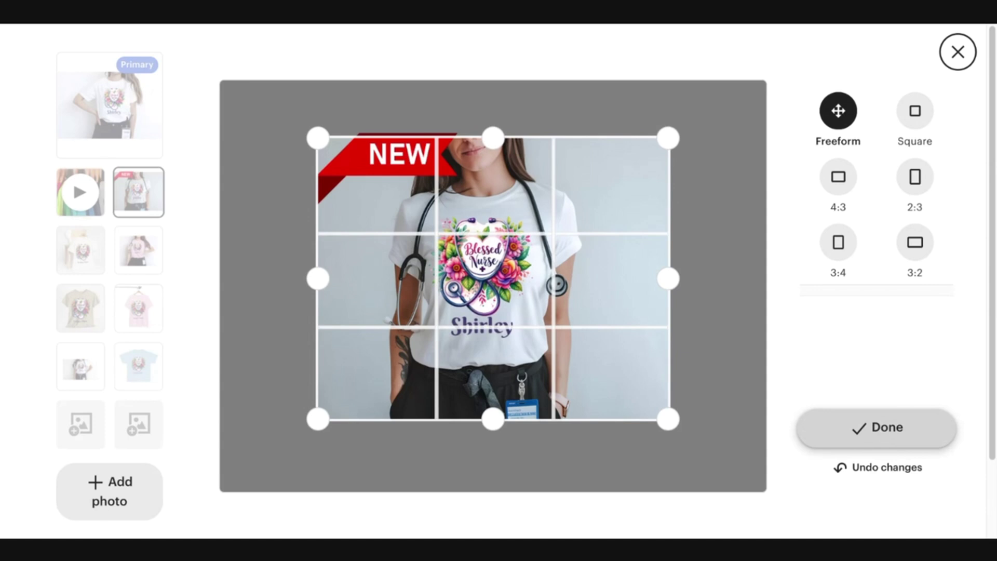
pyautogui.click(877, 427)
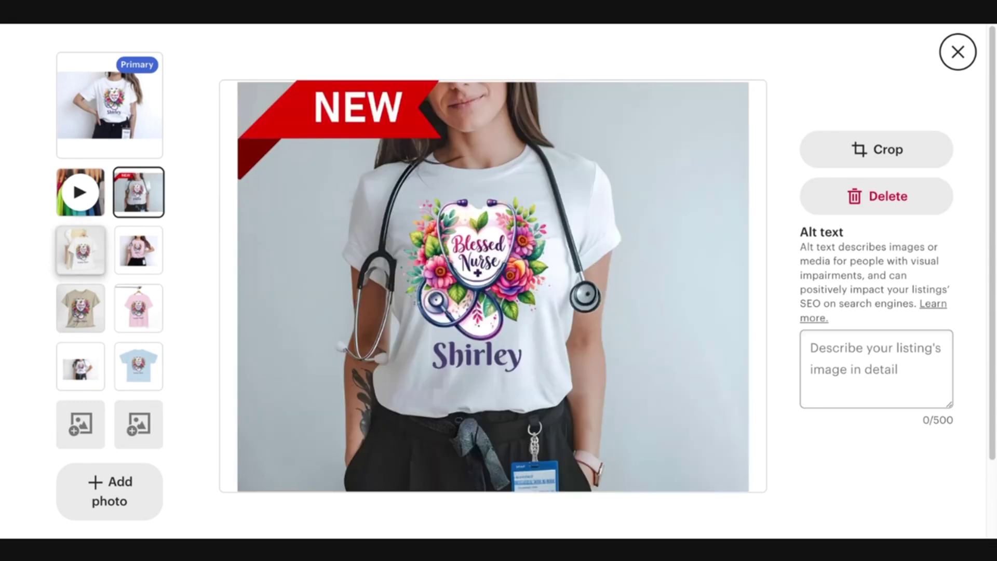
# Check the freeform crop frame of the white T-shirt photo with the wooden chair, keeping the full image.
pyautogui.click(80, 249)
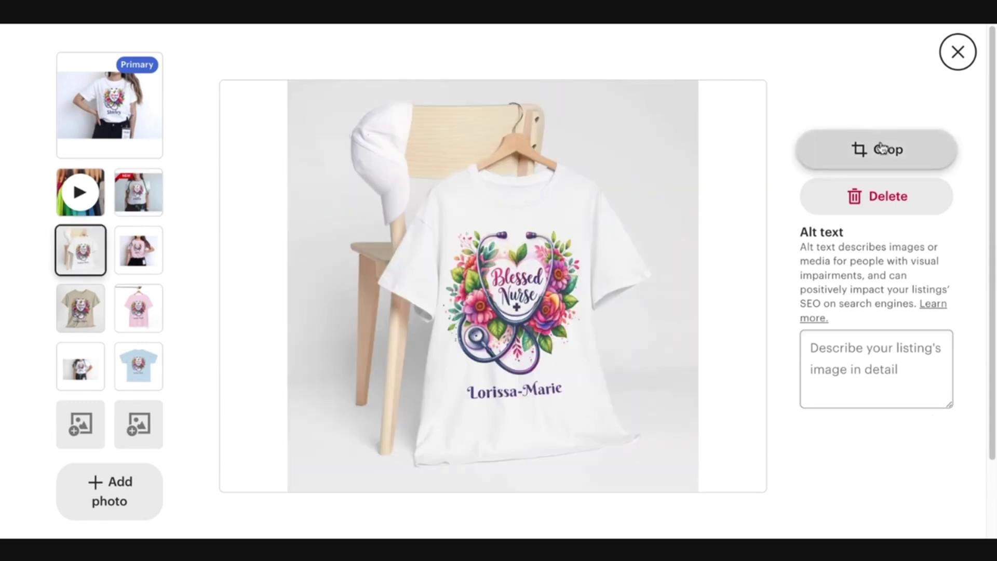
pyautogui.click(841, 148)
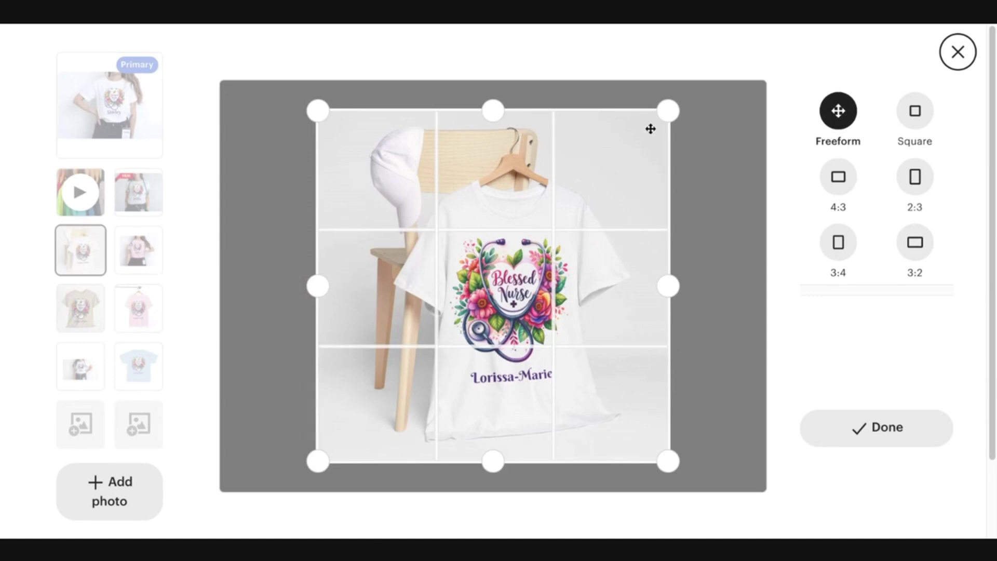
pyautogui.click(873, 428)
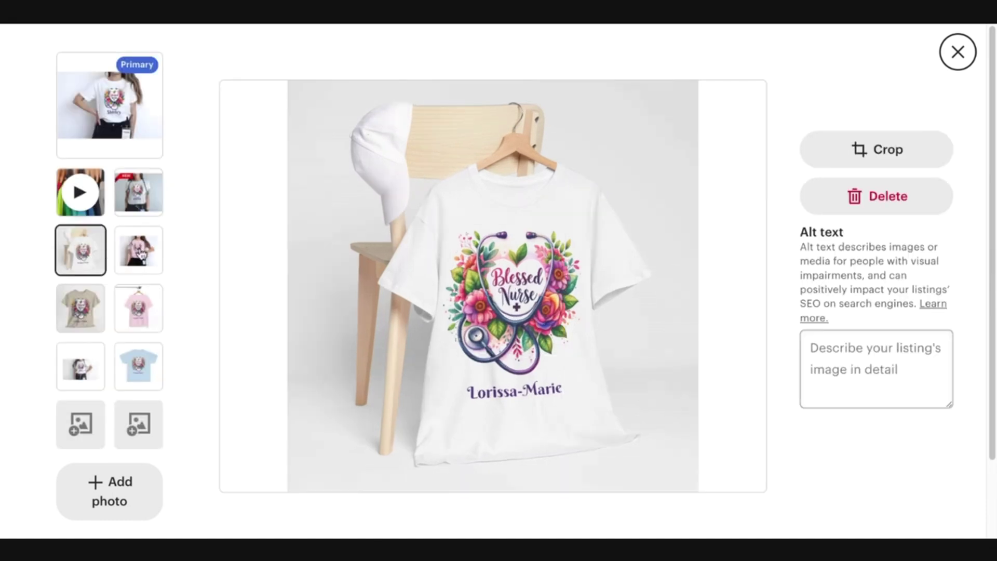
# Crop the pink-shirt model photo in freeform mode to the picture itself, cutting away the surrounding white margins.
pyautogui.click(163, 251)
pyautogui.click(885, 152)
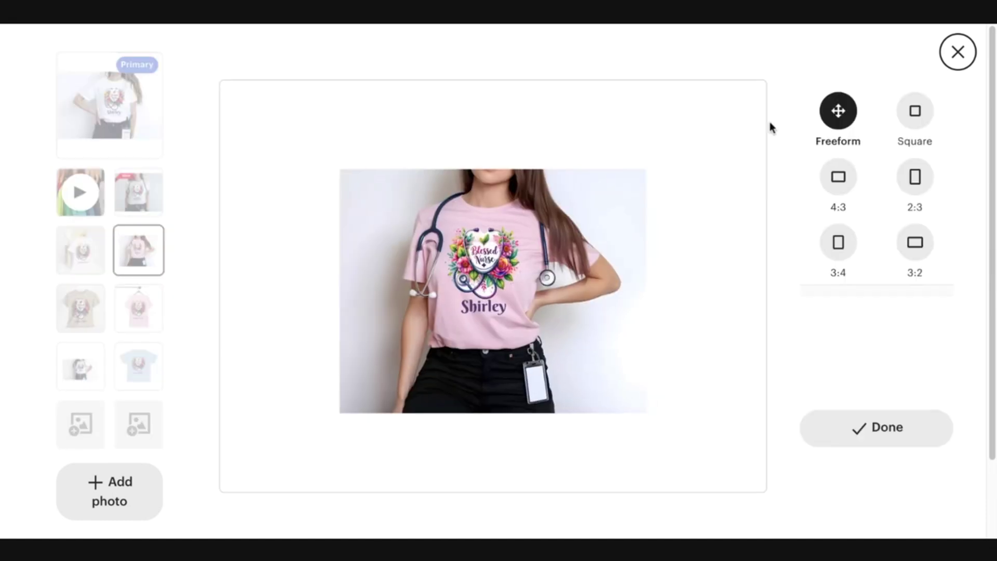
pyautogui.moveTo(668, 111); pyautogui.dragTo(630, 178)
pyautogui.moveTo(329, 444); pyautogui.dragTo(344, 405)
pyautogui.click(857, 426)
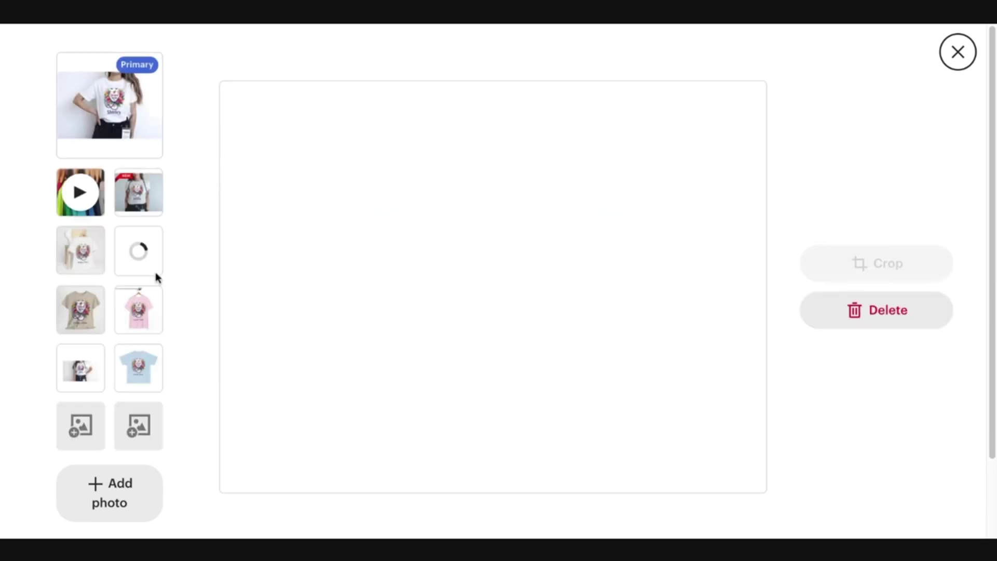
# Crop the white-shirt model photo with the blue stethoscope in freeform mode to the picture, cutting away its blank white margins.
pyautogui.click(81, 362)
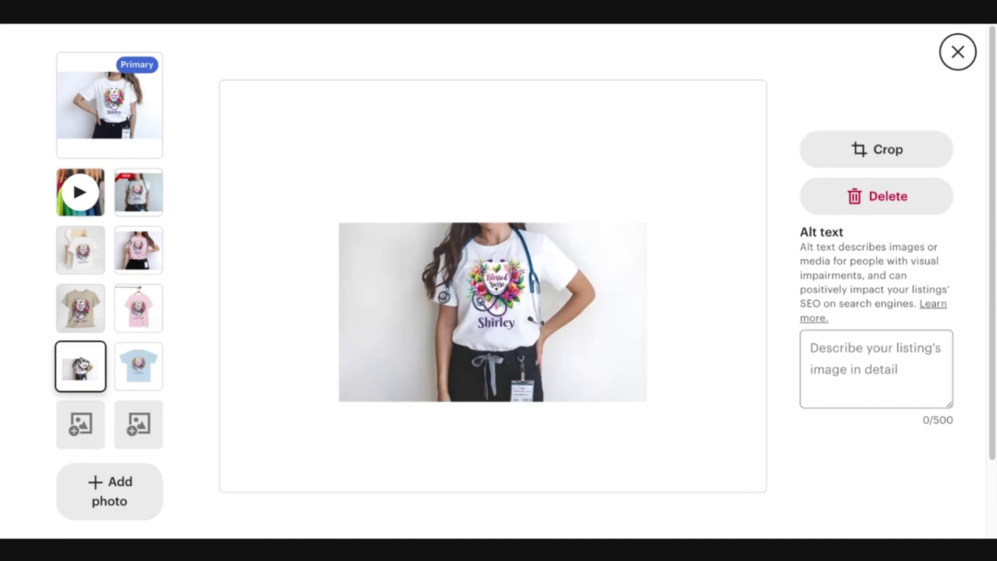
pyautogui.click(875, 151)
pyautogui.moveTo(667, 108); pyautogui.dragTo(620, 232)
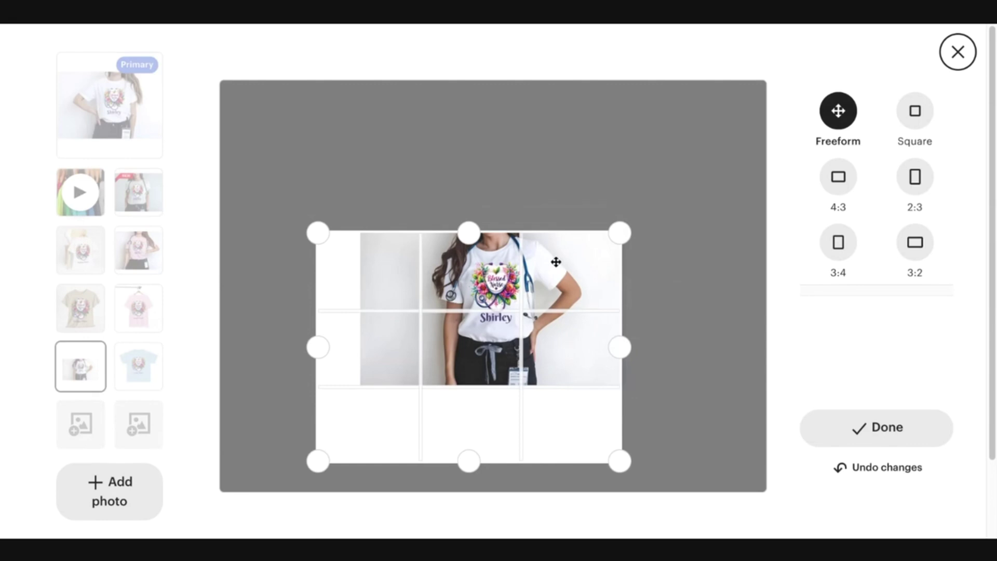
pyautogui.moveTo(331, 448); pyautogui.dragTo(362, 386)
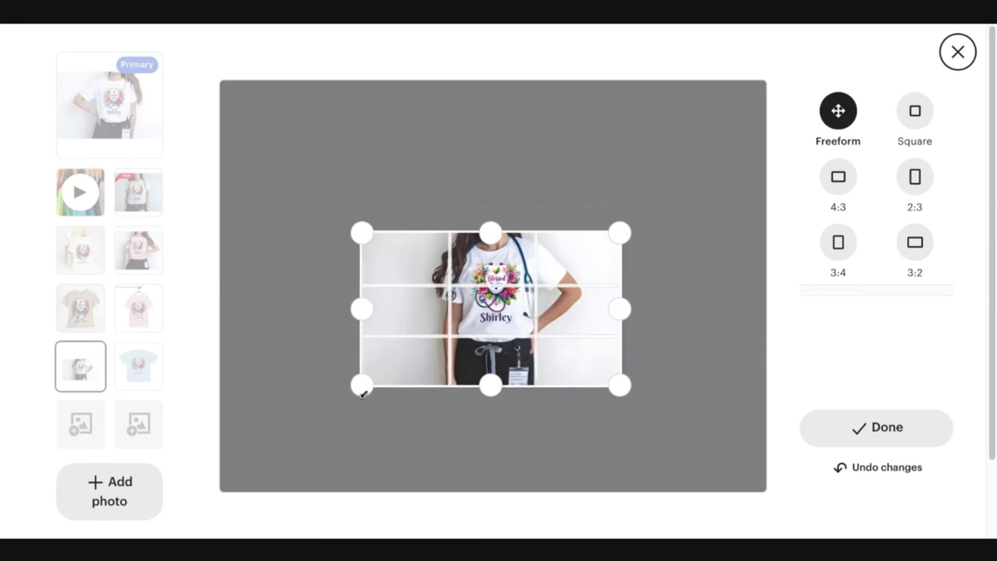
pyautogui.click(854, 424)
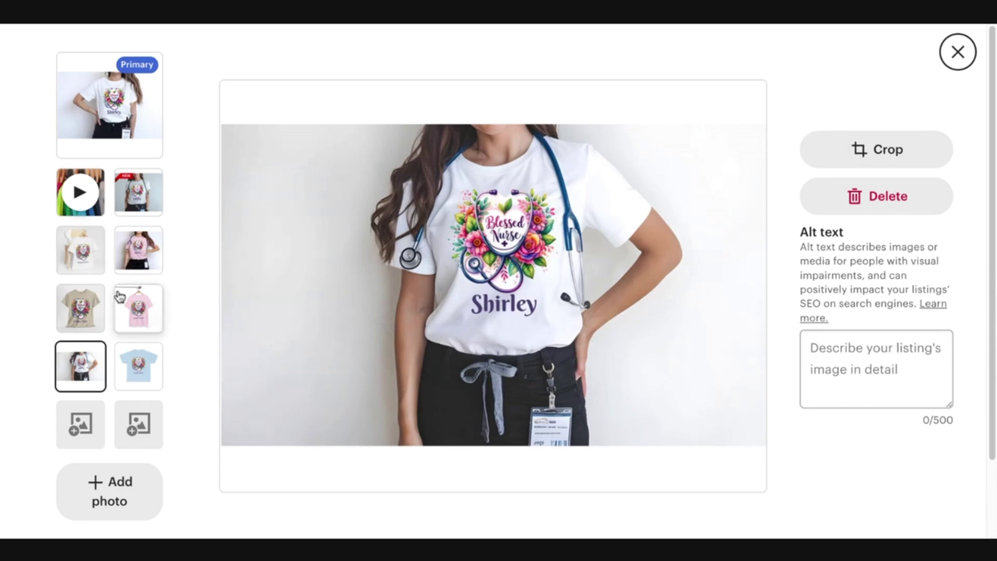
# Apply all the photo and thumbnail edits to the listing.
pyautogui.scroll(-1, 118, 300)
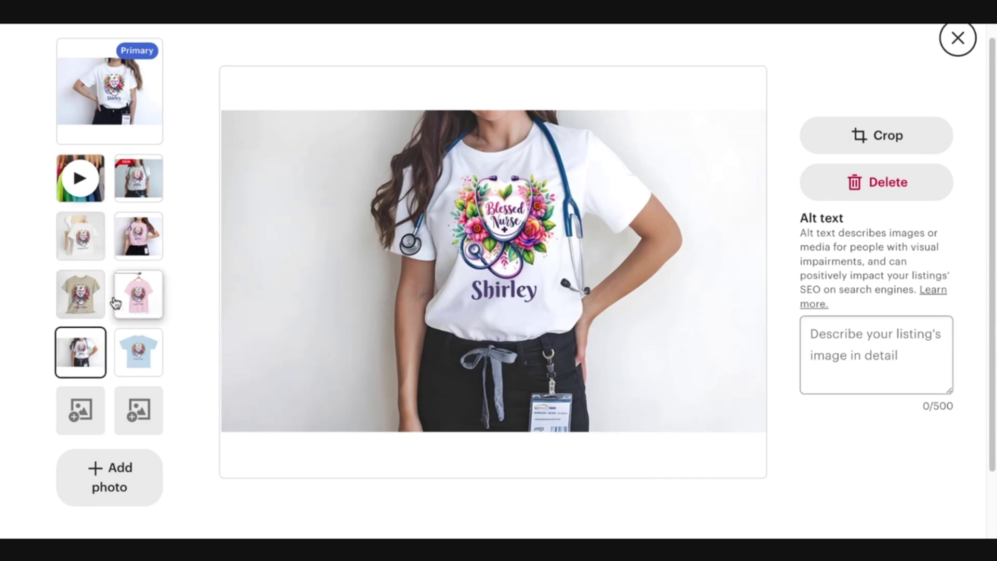
pyautogui.scroll(-3, 116, 302)
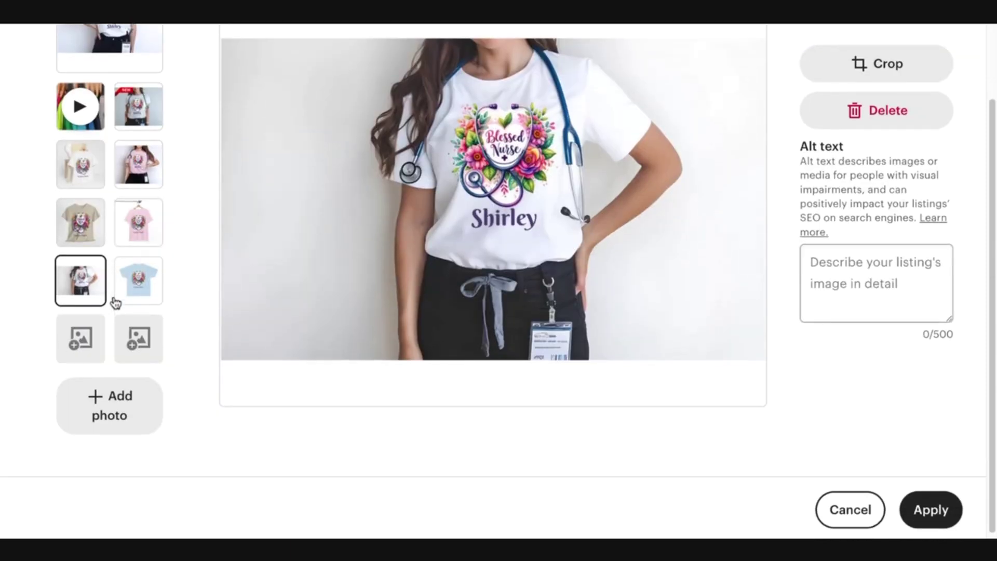
pyautogui.click(940, 516)
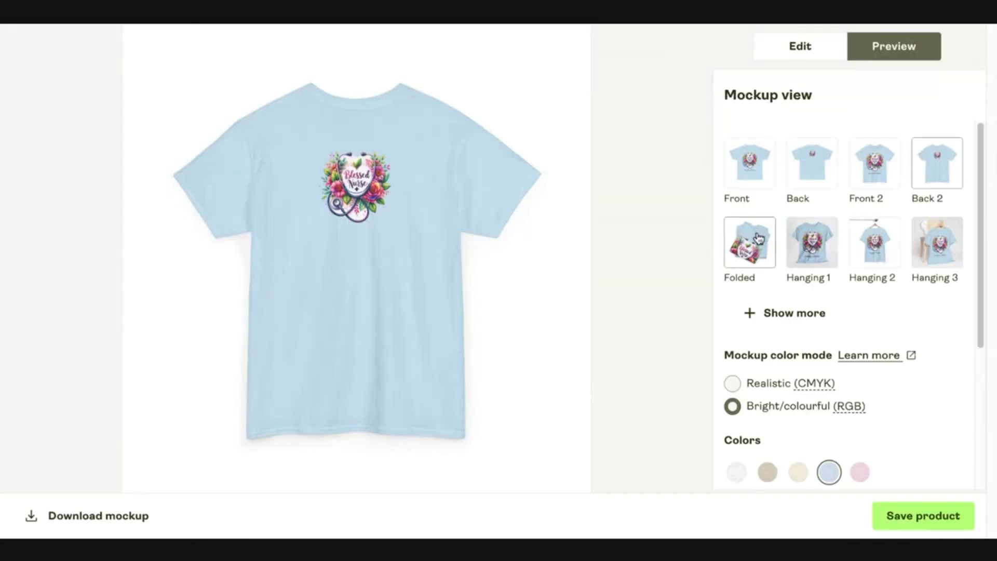
# In the product mockup preview, view the light blue T-shirt's Folded, Front 2 and Back 2 mockups.
pyautogui.click(757, 241)
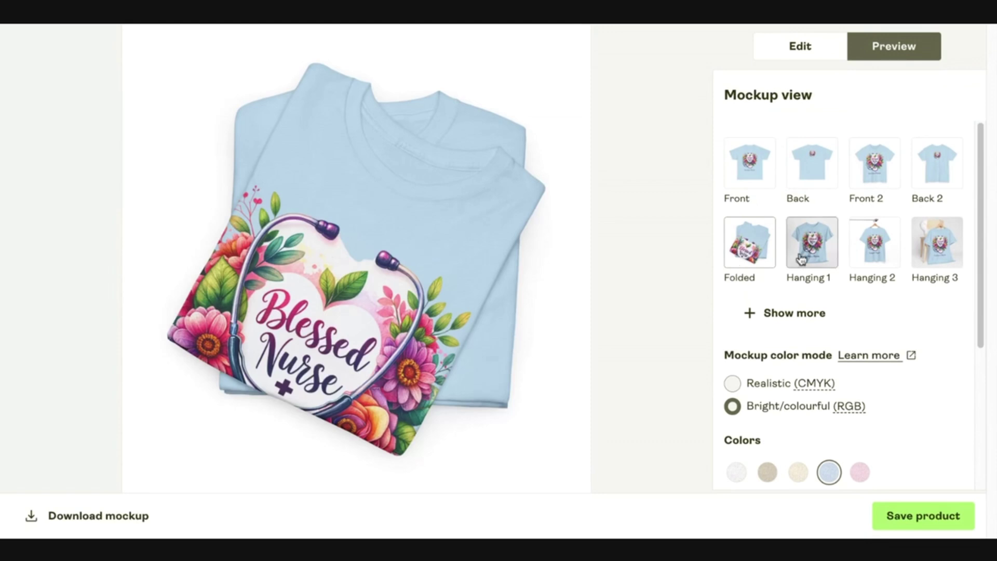
pyautogui.click(884, 167)
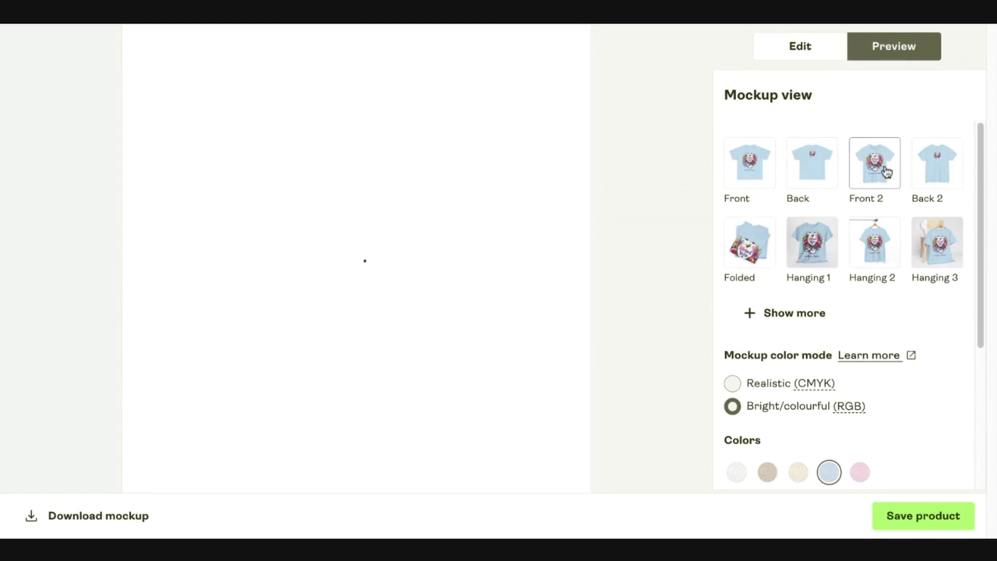
pyautogui.click(949, 169)
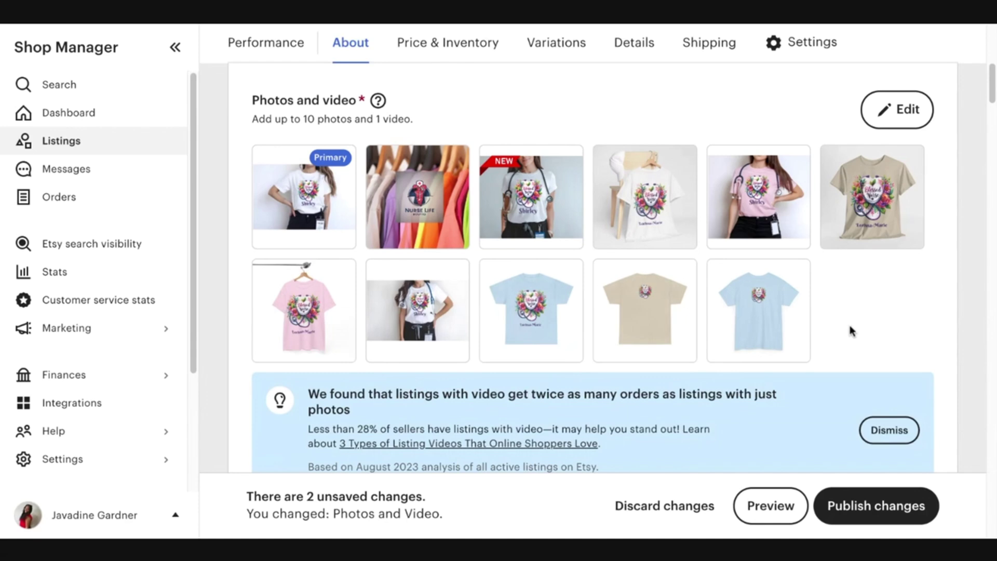
# Back in Etsy Shop Manager, review the listing's updated photos and thumbnail and open the listing preview.
pyautogui.scroll(-2, 830, 296)
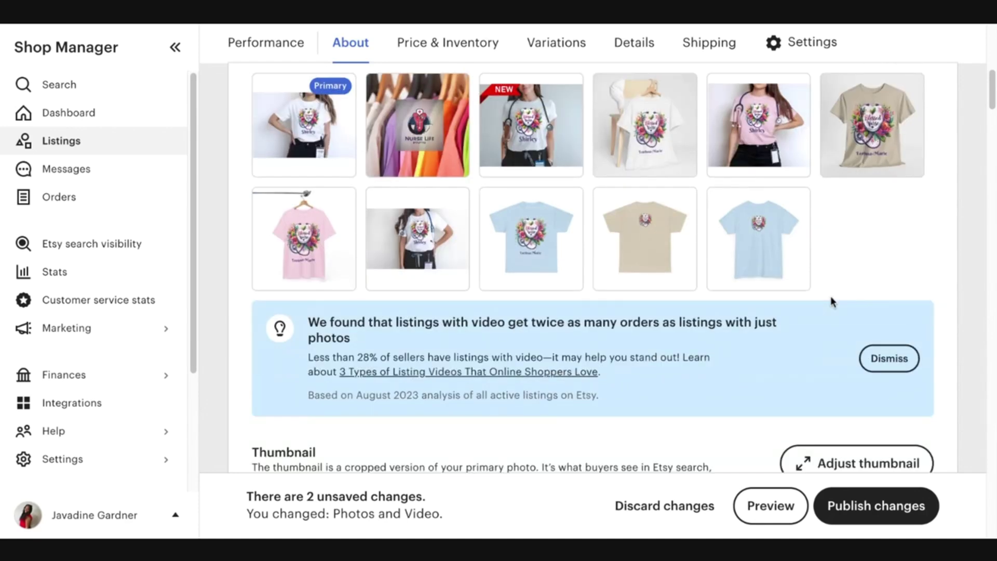
pyautogui.scroll(-2, 595, 268)
pyautogui.scroll(-3, 595, 268)
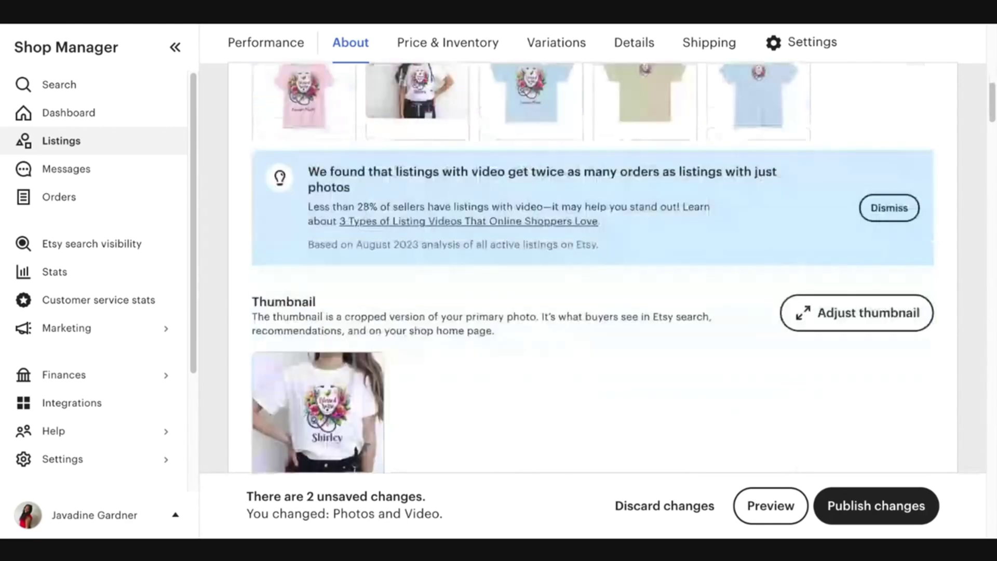
pyautogui.scroll(-3, 595, 268)
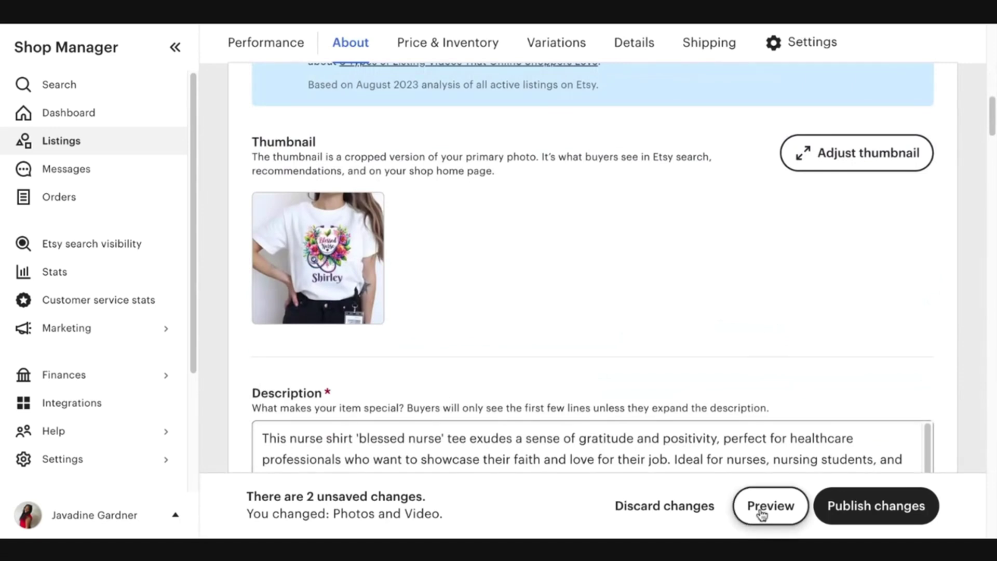
pyautogui.click(762, 514)
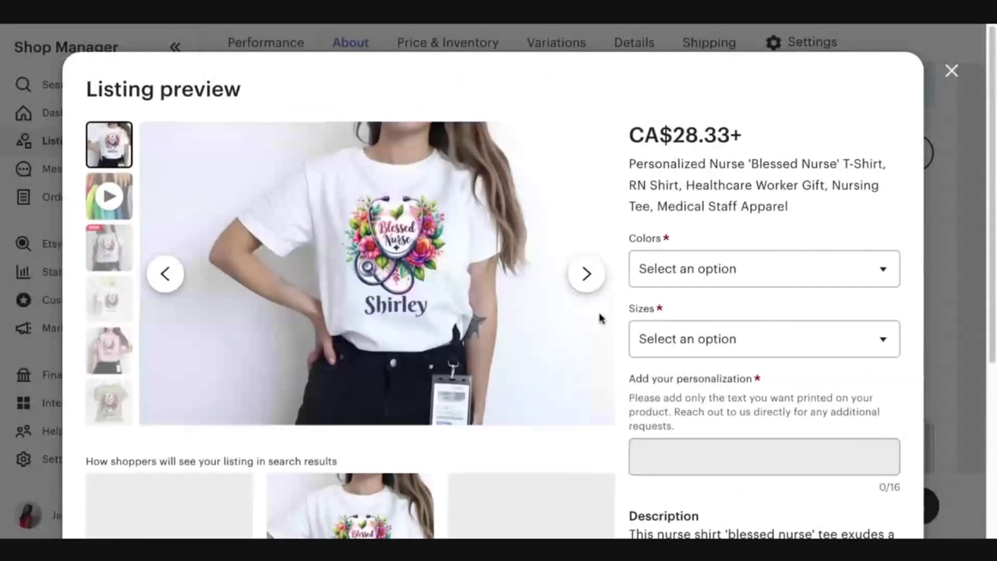
# Page through the video and all photos in the listing preview up to the back of the light blue T-shirt.
pyautogui.click(586, 274)
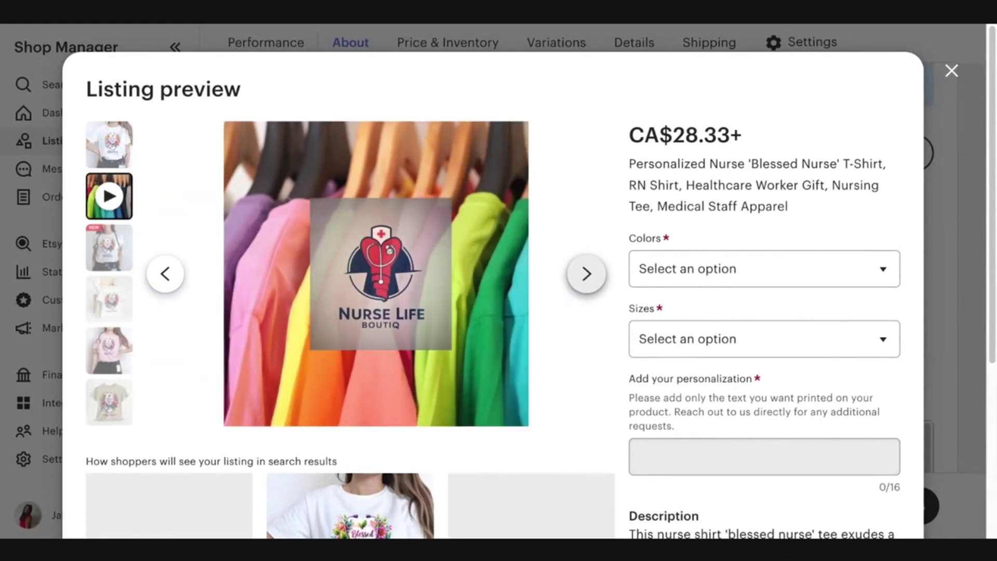
pyautogui.click(586, 274)
pyautogui.click(586, 274)
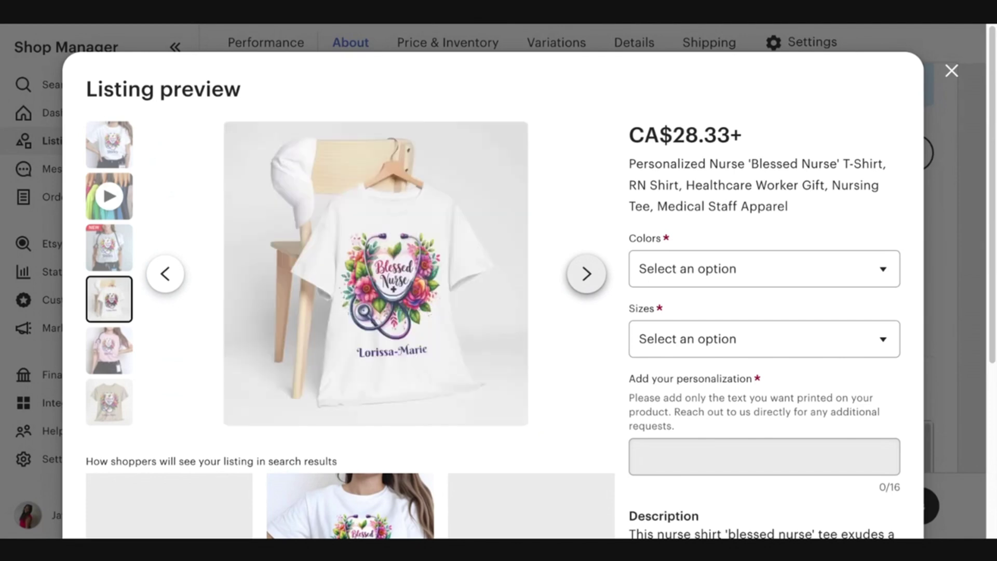
pyautogui.click(586, 274)
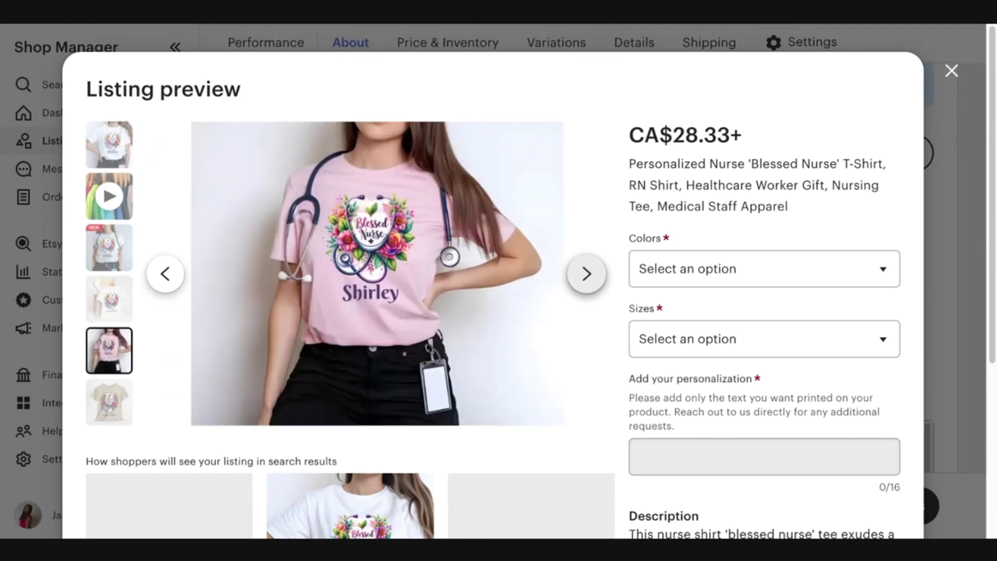
pyautogui.click(586, 275)
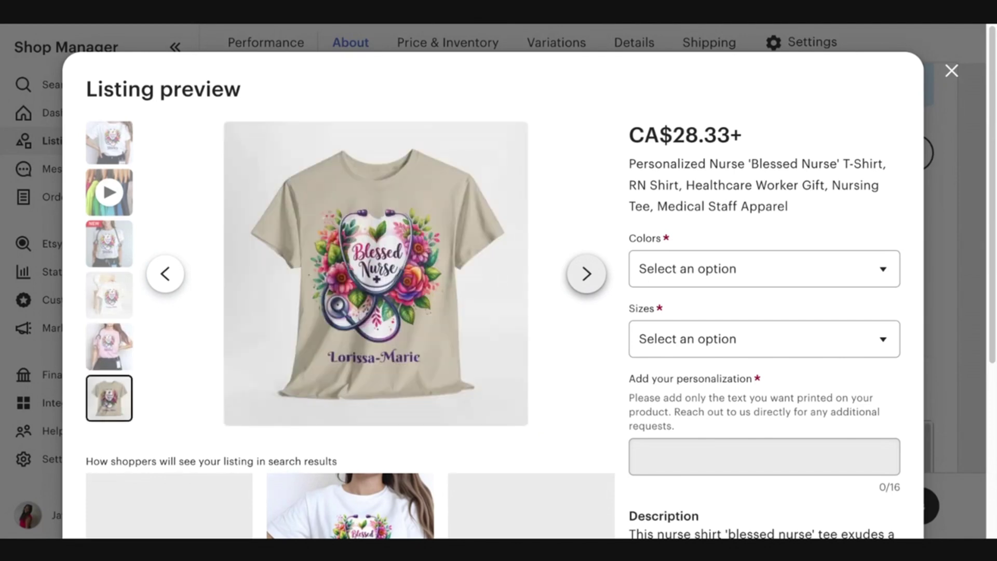
pyautogui.click(586, 274)
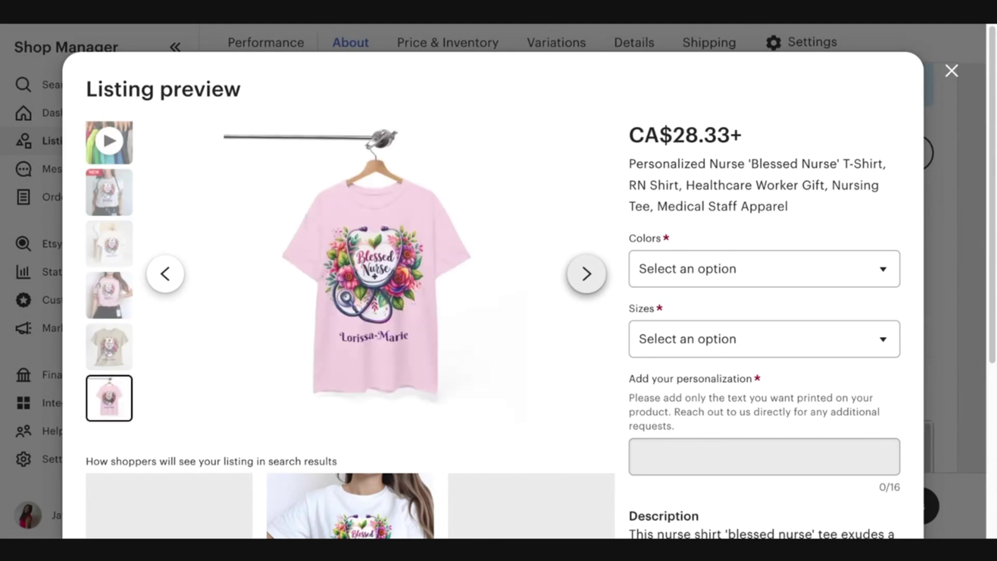
pyautogui.click(586, 274)
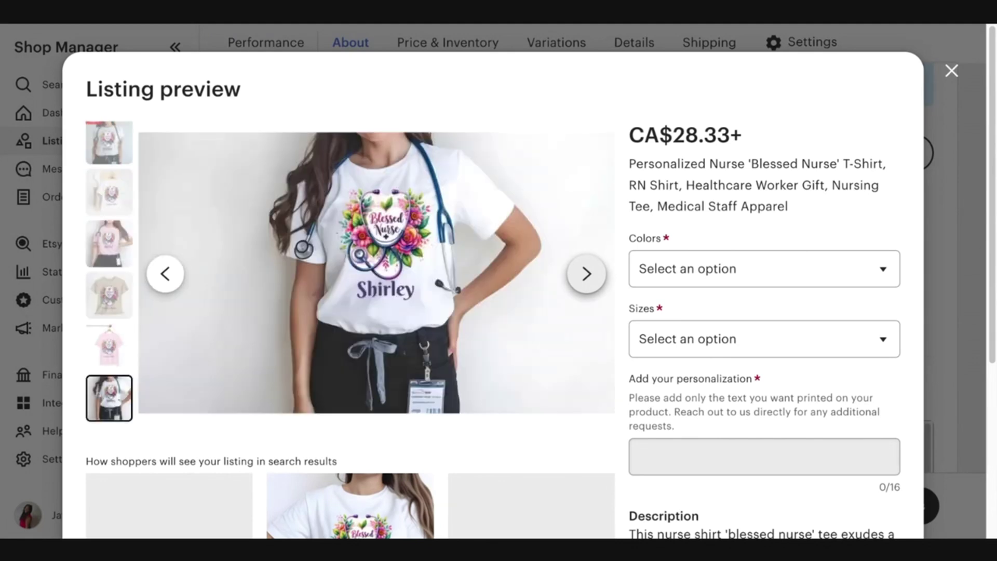
pyautogui.click(586, 274)
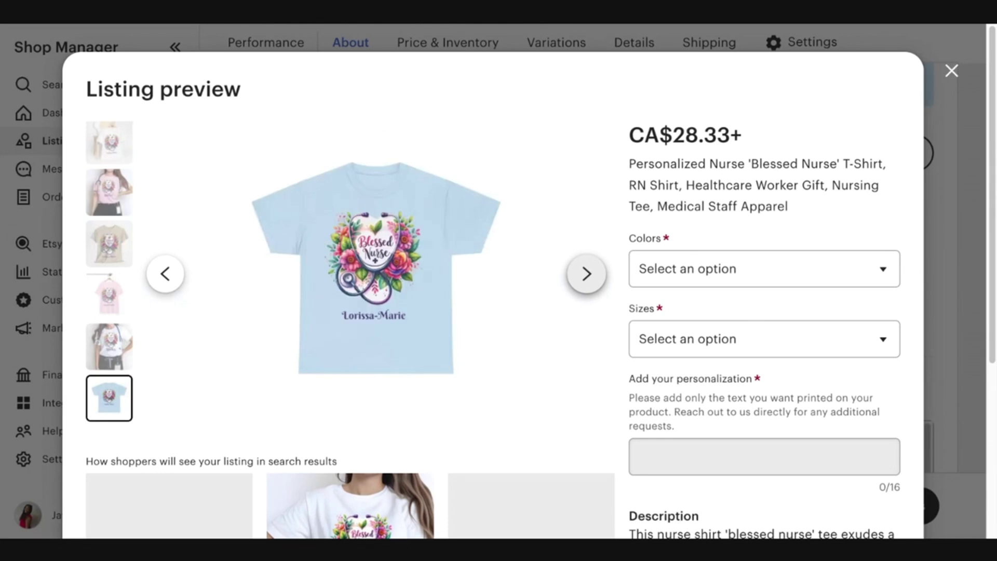
pyautogui.click(586, 275)
pyautogui.click(586, 274)
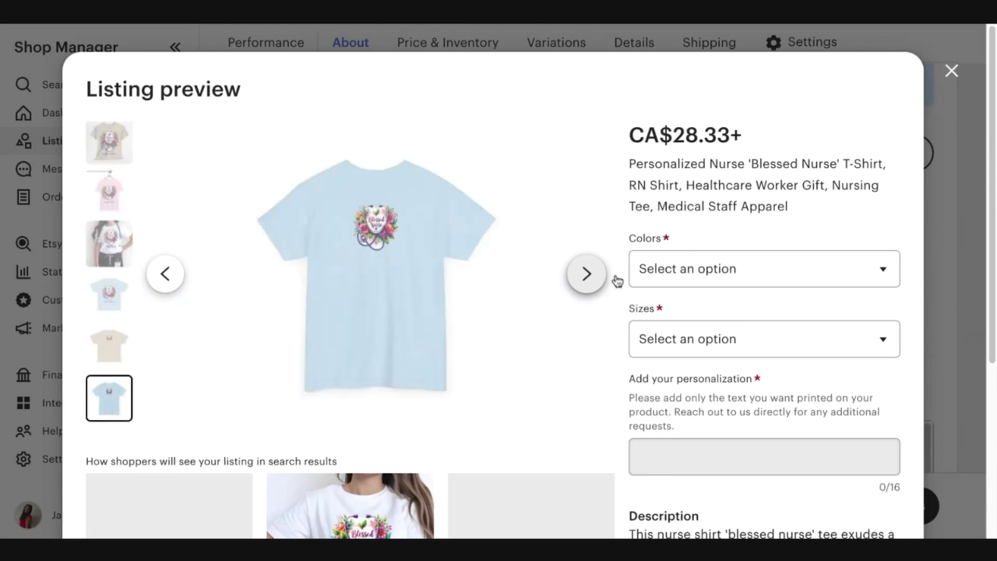
# Close the listing preview and review the listing's description, personalization, price and inventory, and color and size variations.
pyautogui.click(690, 344)
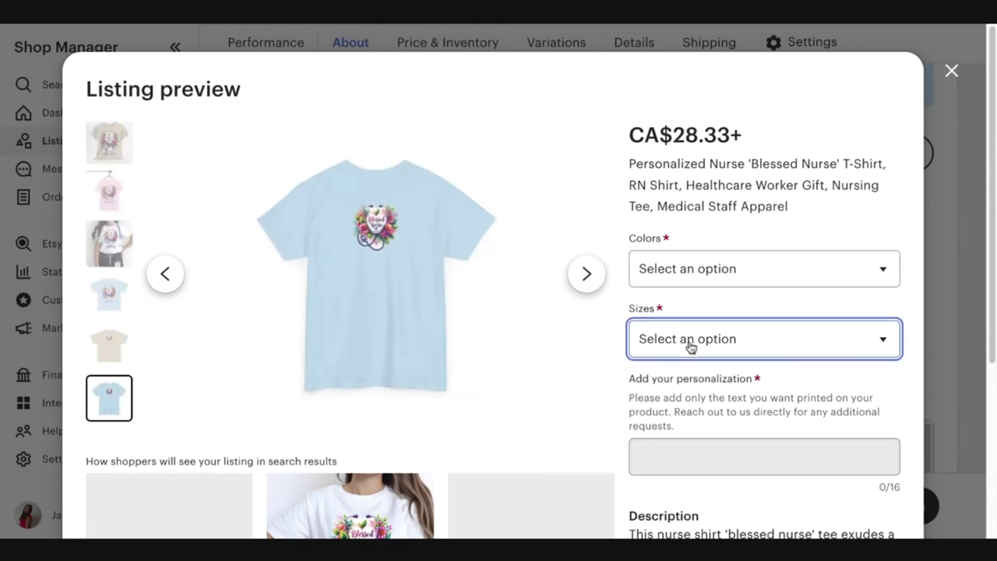
pyautogui.press('Escape')
pyautogui.scroll(-5, 614, 289)
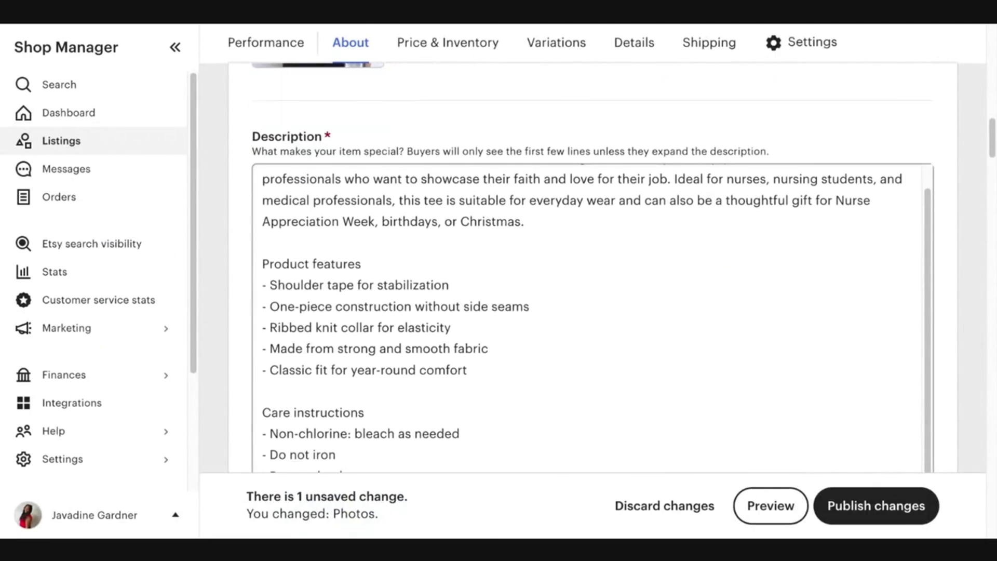
pyautogui.scroll(-10, 615, 289)
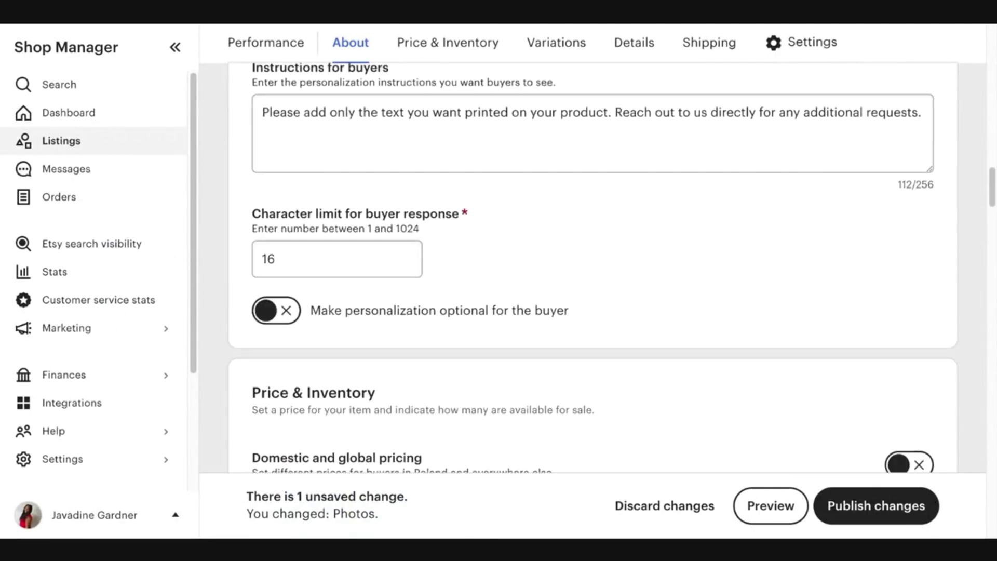
pyautogui.scroll(-2, 592, 271)
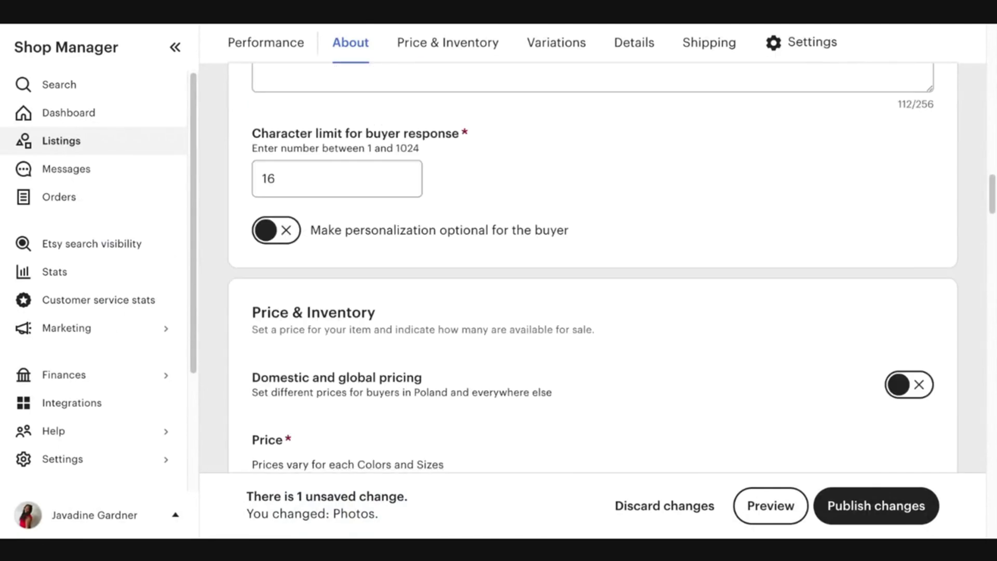
pyautogui.scroll(-10, 592, 271)
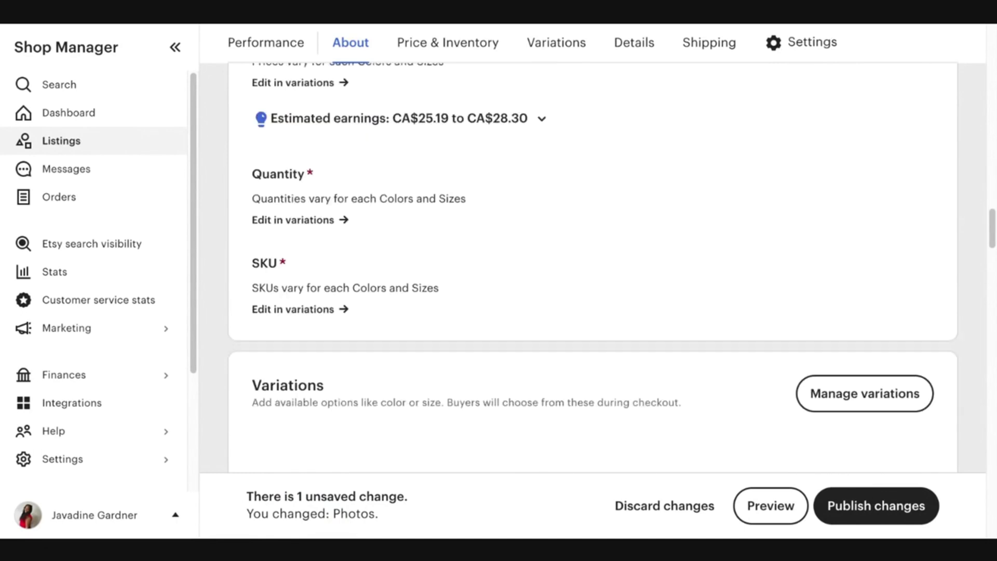
pyautogui.scroll(-5, 592, 311)
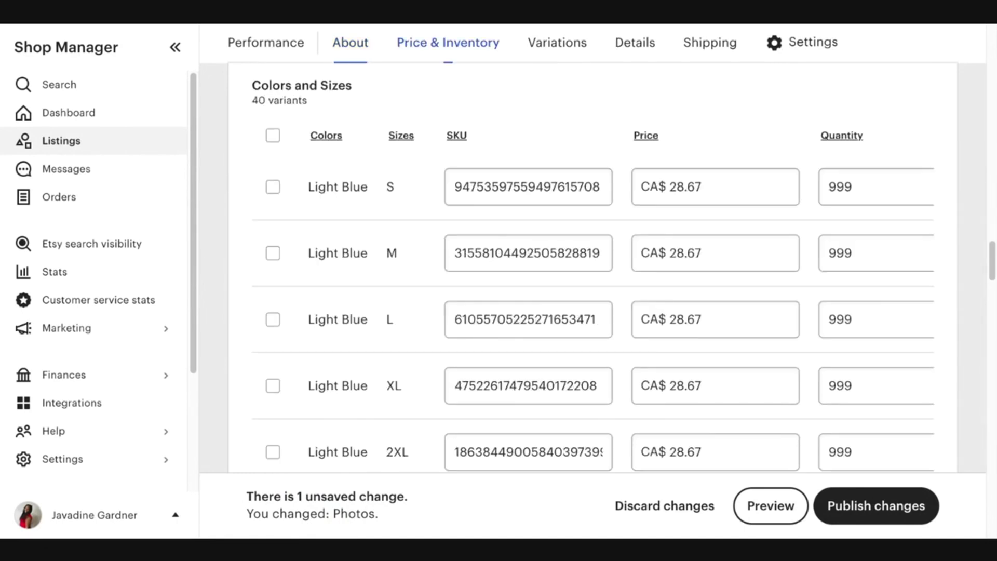
pyautogui.scroll(-10, 593, 271)
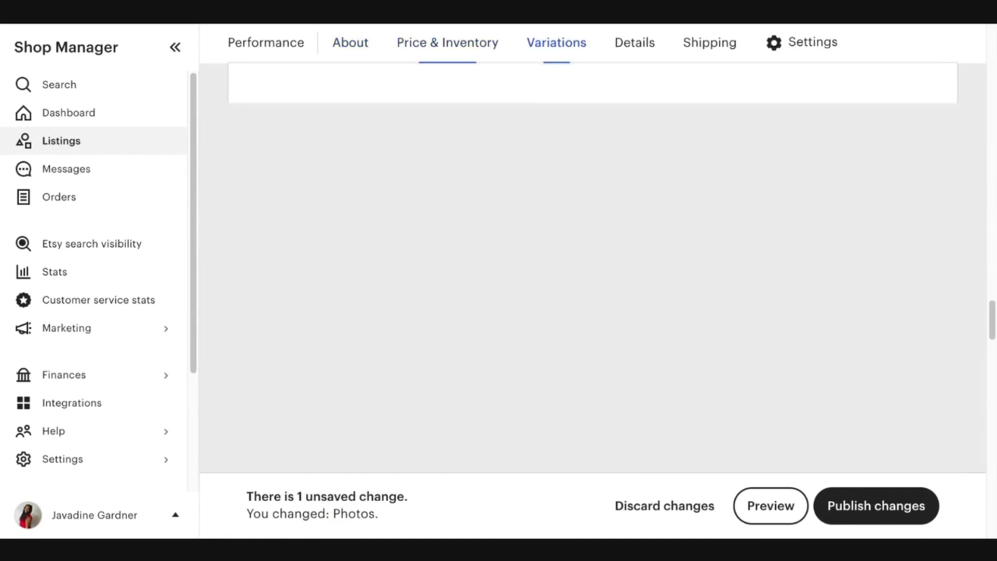
# Review the listing's core details, category, attributes, tags and shipping option.
pyautogui.scroll(-3, 694, 374)
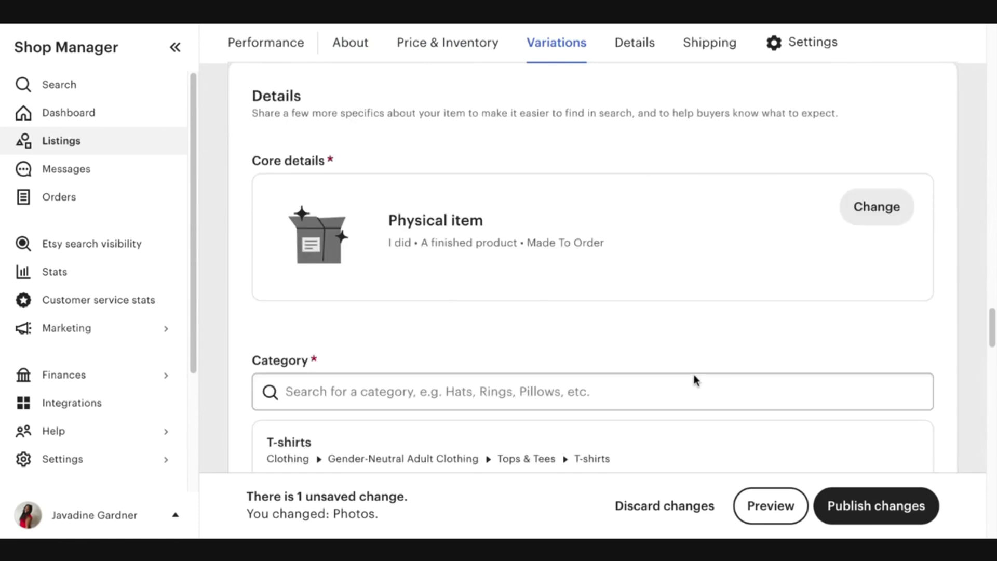
pyautogui.scroll(-3, 694, 379)
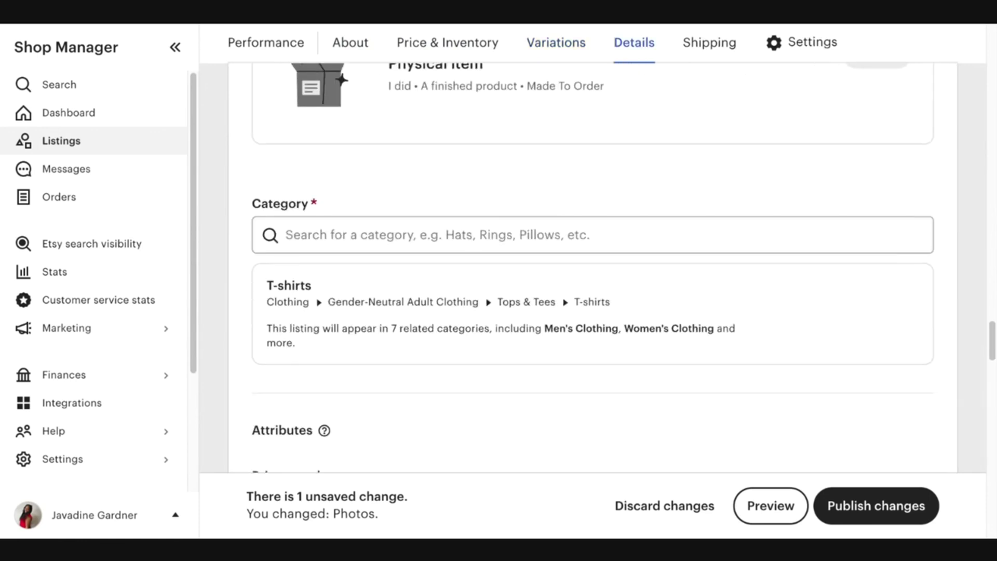
pyautogui.scroll(-2, 593, 267)
pyautogui.scroll(-9, 774, 411)
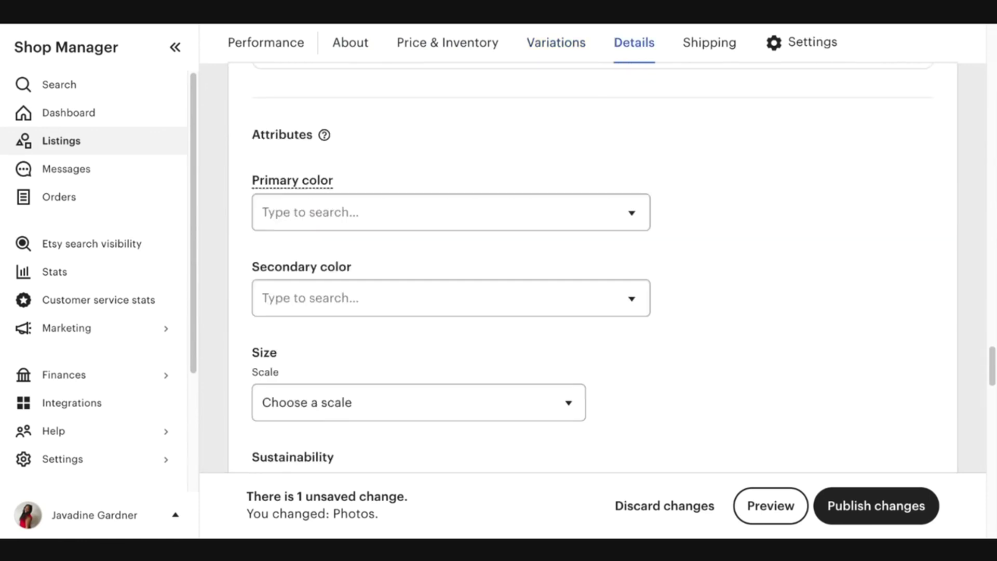
pyautogui.scroll(-3, 776, 413)
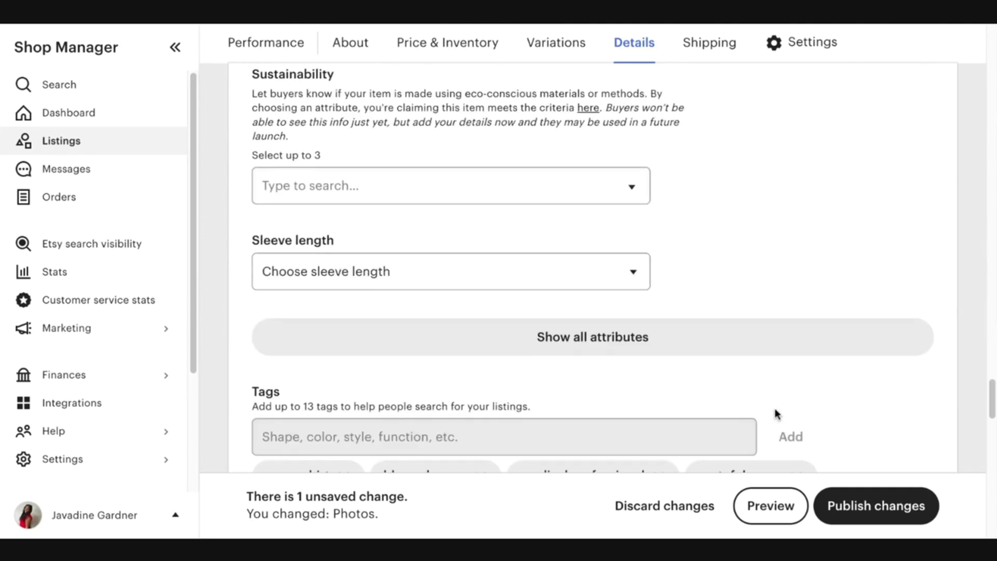
pyautogui.scroll(-8, 858, 443)
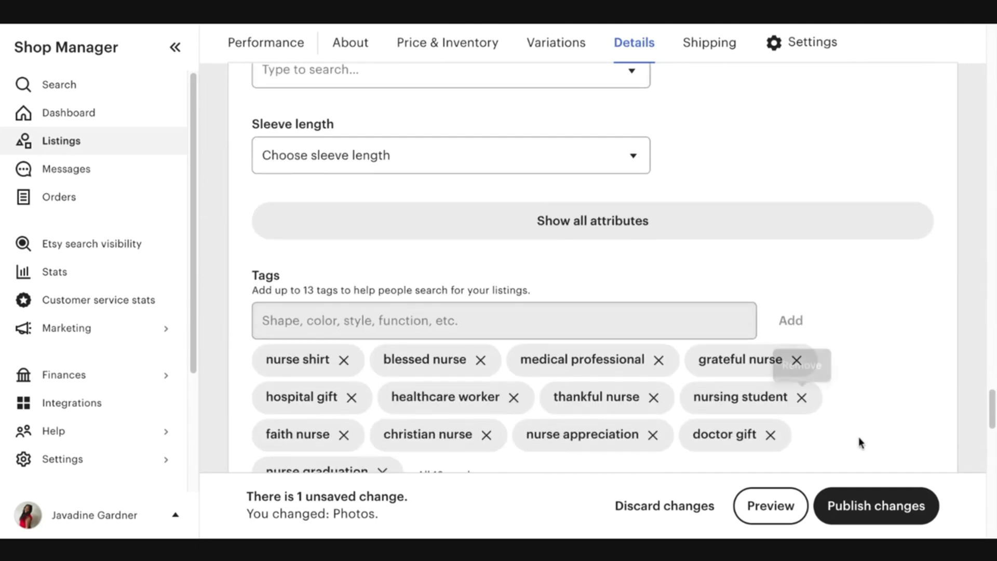
pyautogui.scroll(-6, 859, 441)
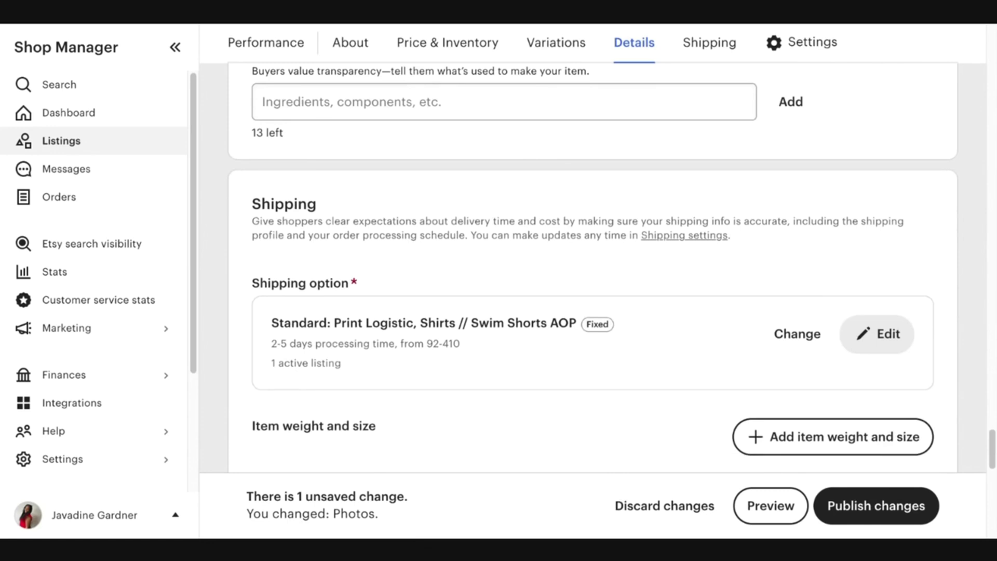
# Check the returns policy, shop section and renewal options, and publish the listing's photo changes.
pyautogui.scroll(-6, 592, 269)
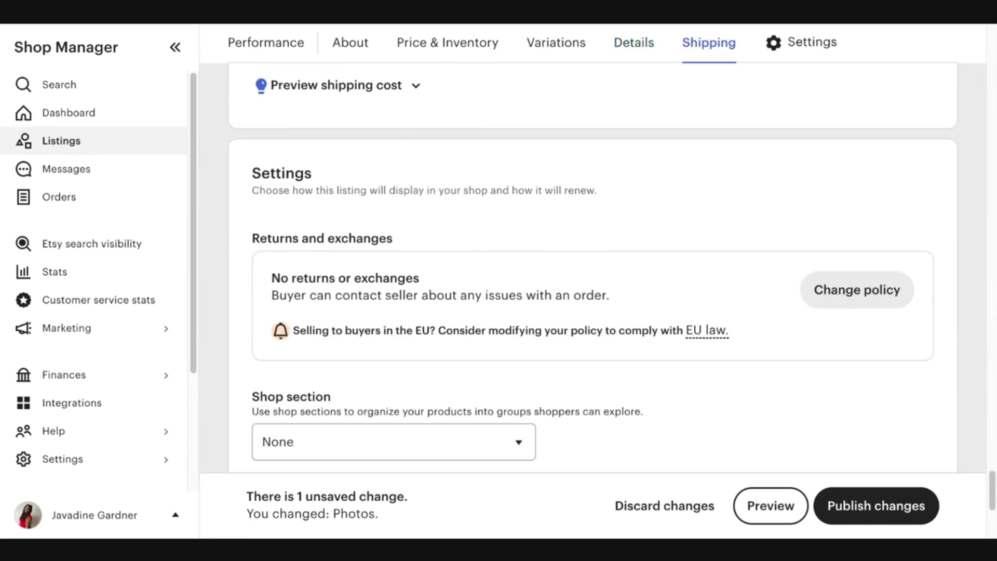
pyautogui.scroll(-1, 592, 264)
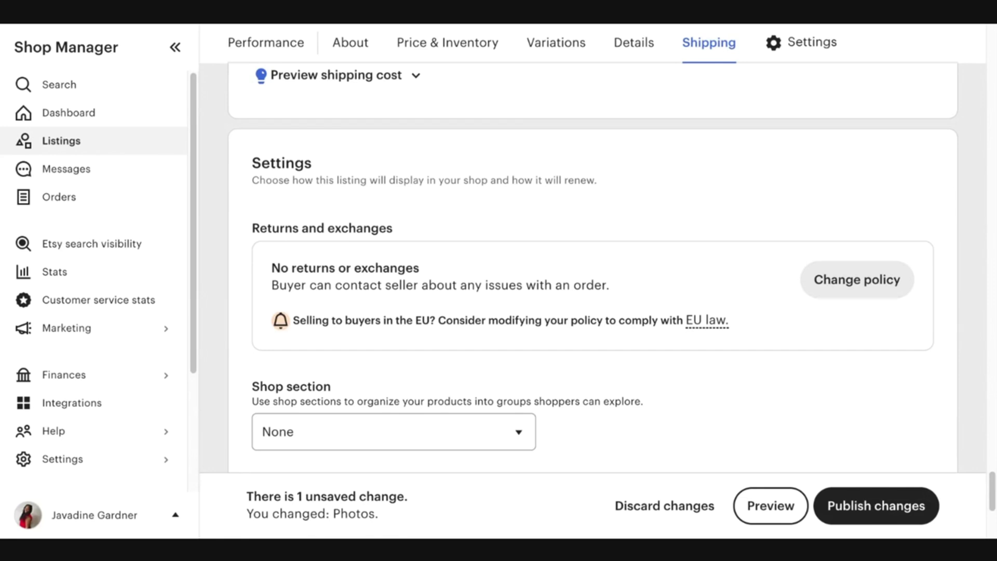
pyautogui.scroll(-5, 593, 264)
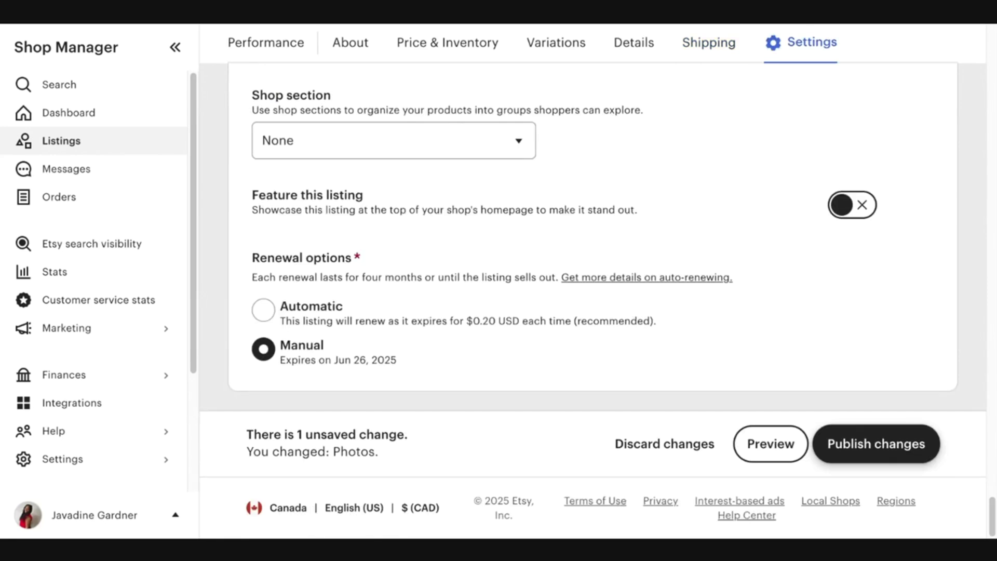
pyautogui.click(883, 446)
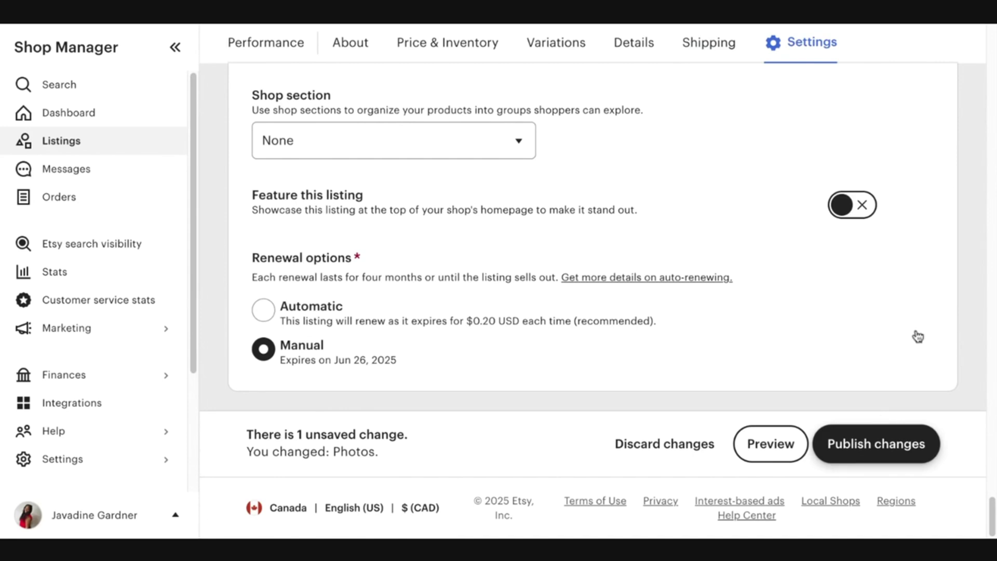